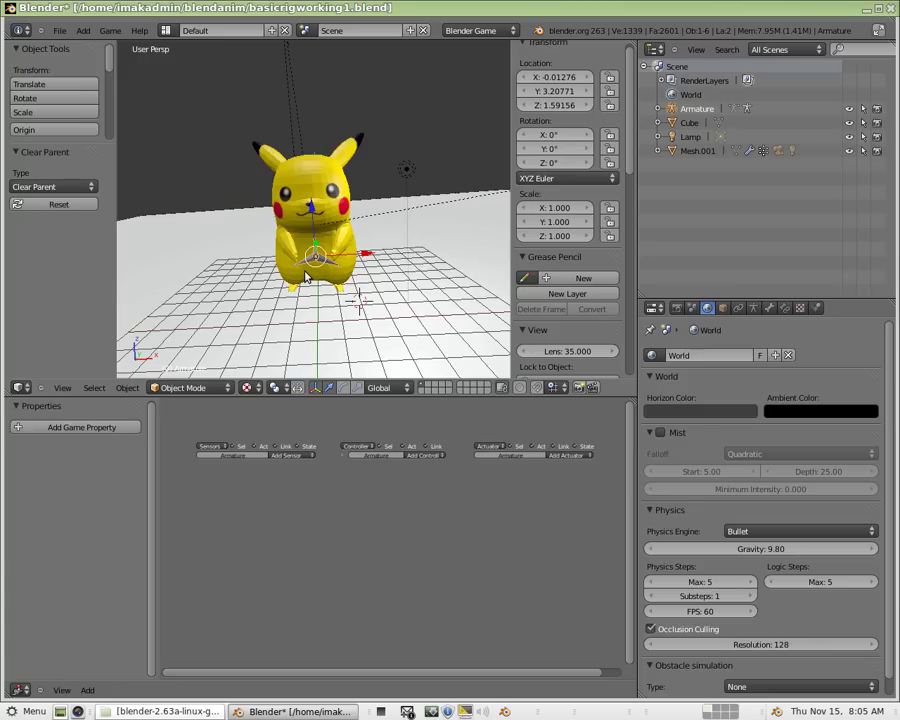
- Examine the floor object and the Pikachu mesh, including the keyboard motion logic attached to the mesh
{"action": "scroll", "coordinate": [306, 278], "scroll_direction": "down", "scroll_amount": 5}
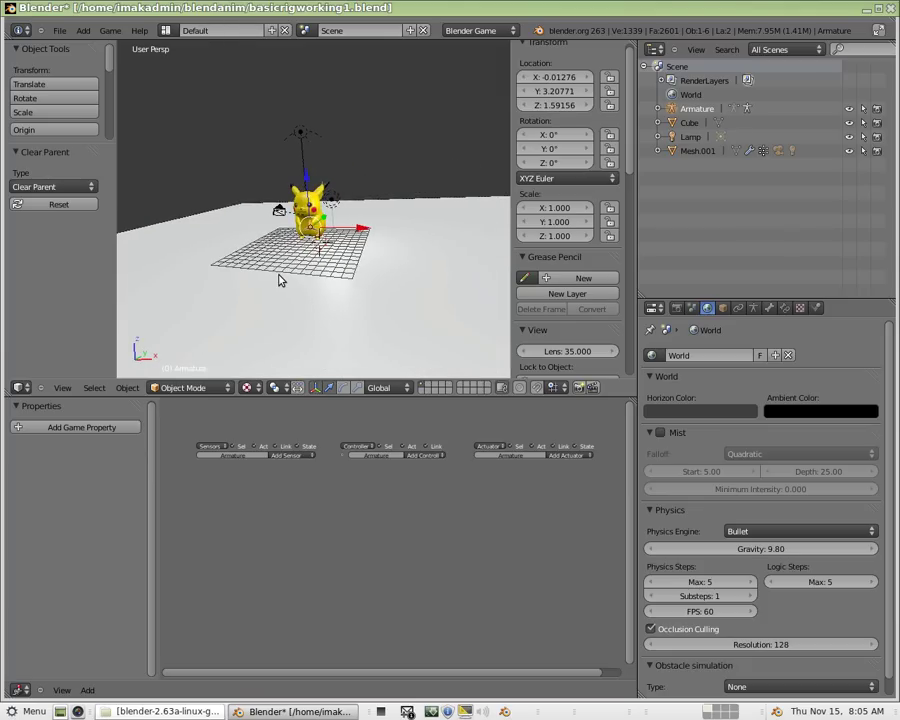
{"action": "right_click", "coordinate": [280, 280]}
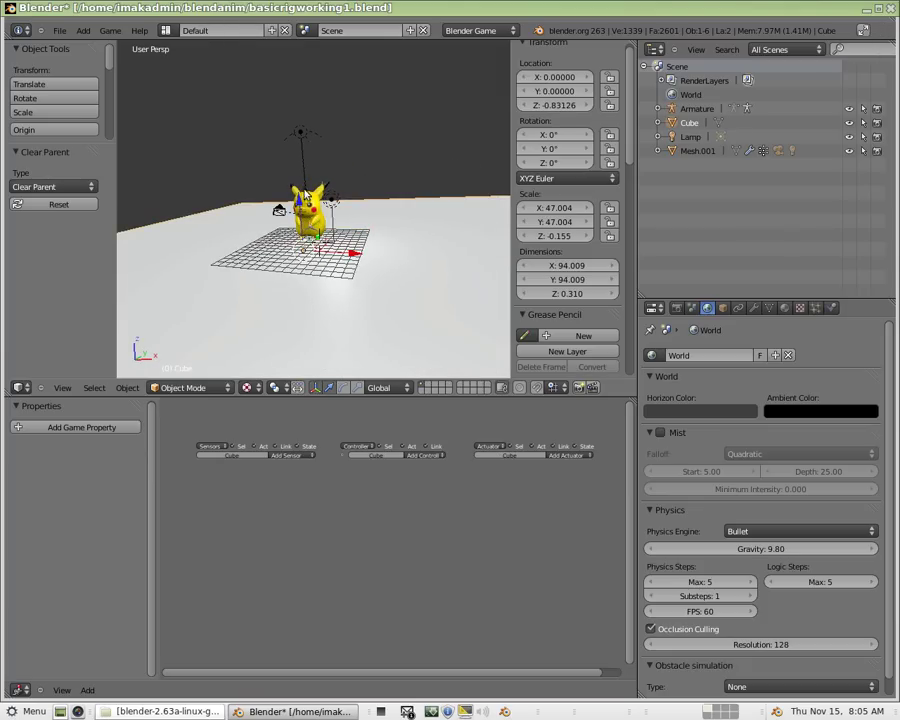
{"action": "right_click", "coordinate": [312, 215]}
{"action": "scroll", "coordinate": [337, 242], "scroll_direction": "up", "scroll_amount": 3}
{"action": "scroll", "coordinate": [337, 245], "scroll_direction": "up", "scroll_amount": 4}
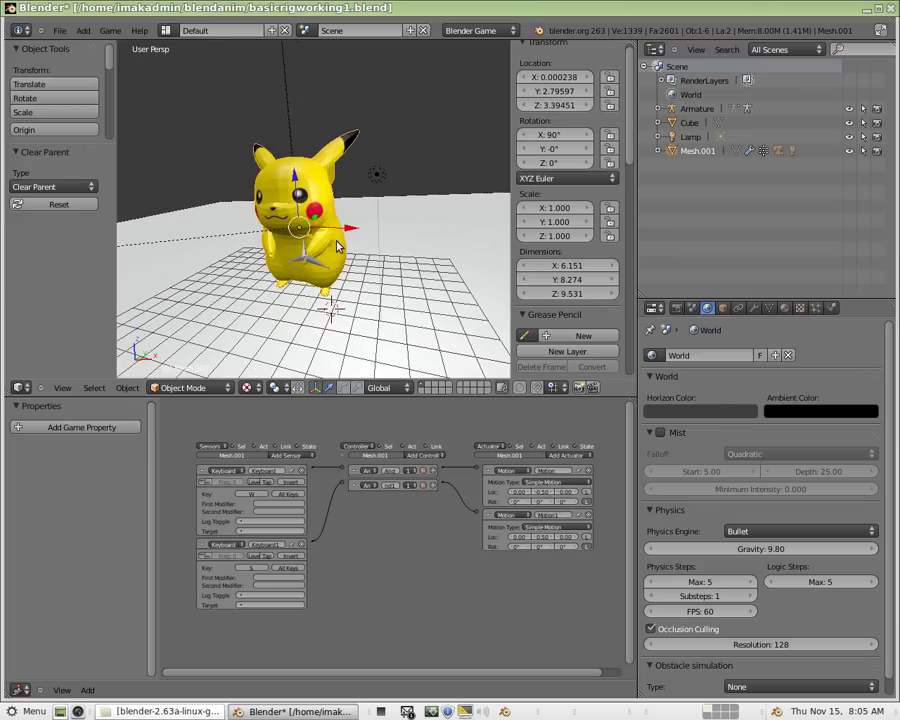
{"action": "middle_click_drag", "start_coordinate": [337, 245], "coordinate": [318, 268]}
{"action": "scroll", "coordinate": [300, 300], "scroll_direction": "down", "scroll_amount": 3}
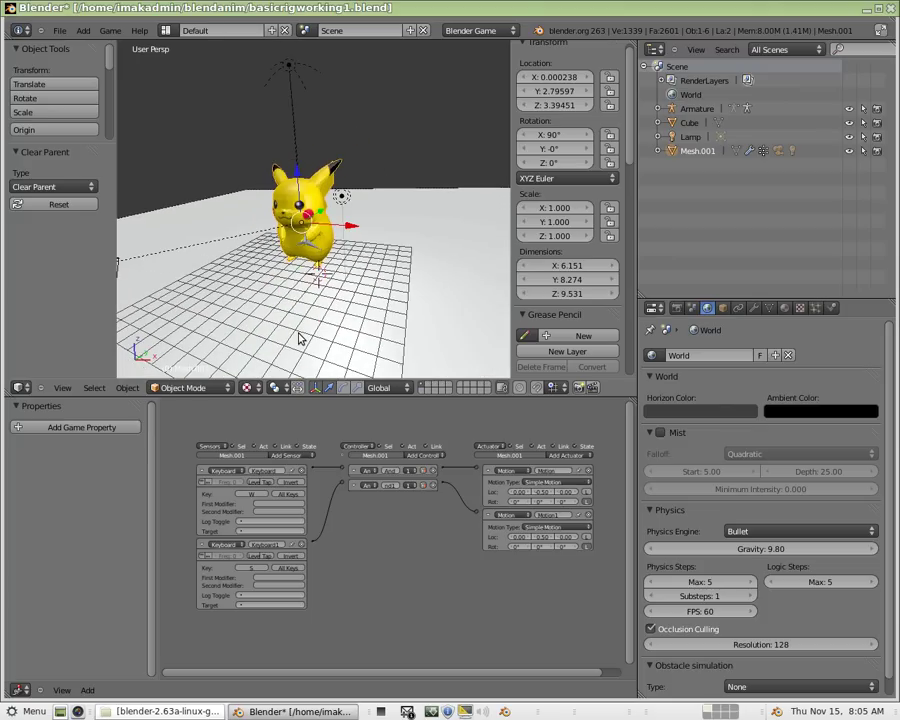
{"action": "mouse_move", "coordinate": [300, 335]}
{"action": "middle_mouse_down"}
{"action": "mouse_move", "coordinate": [318, 335]}
{"action": "mouse_move", "coordinate": [309, 334]}
{"action": "middle_mouse_up"}
{"action": "right_click", "coordinate": [180, 276]}
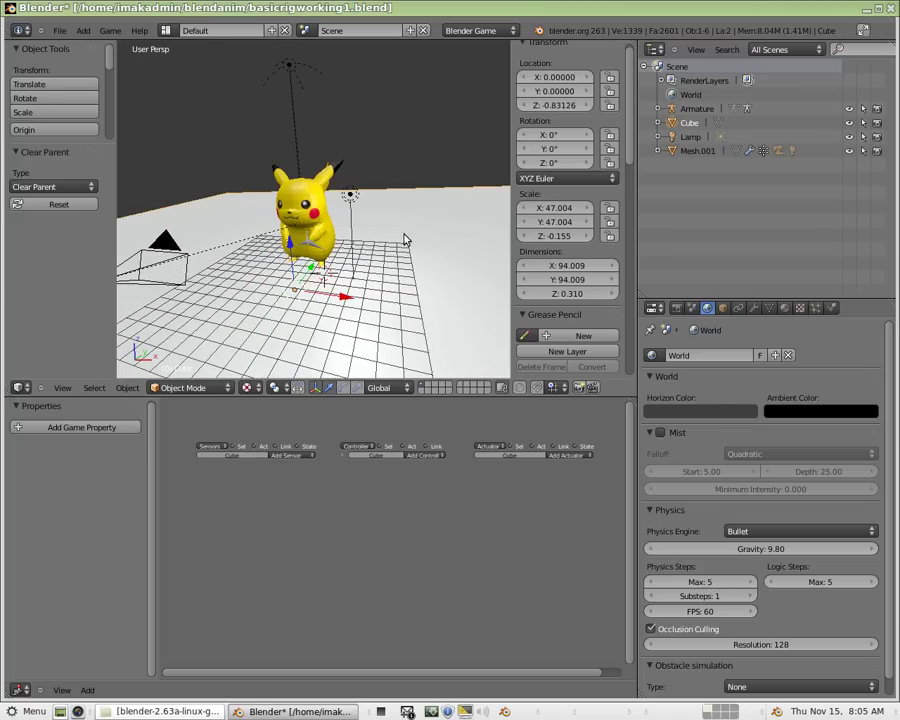
- Check the scene through the camera, then test-run the game from a side view and stop it
{"action": "key", "text": "KP_0"}
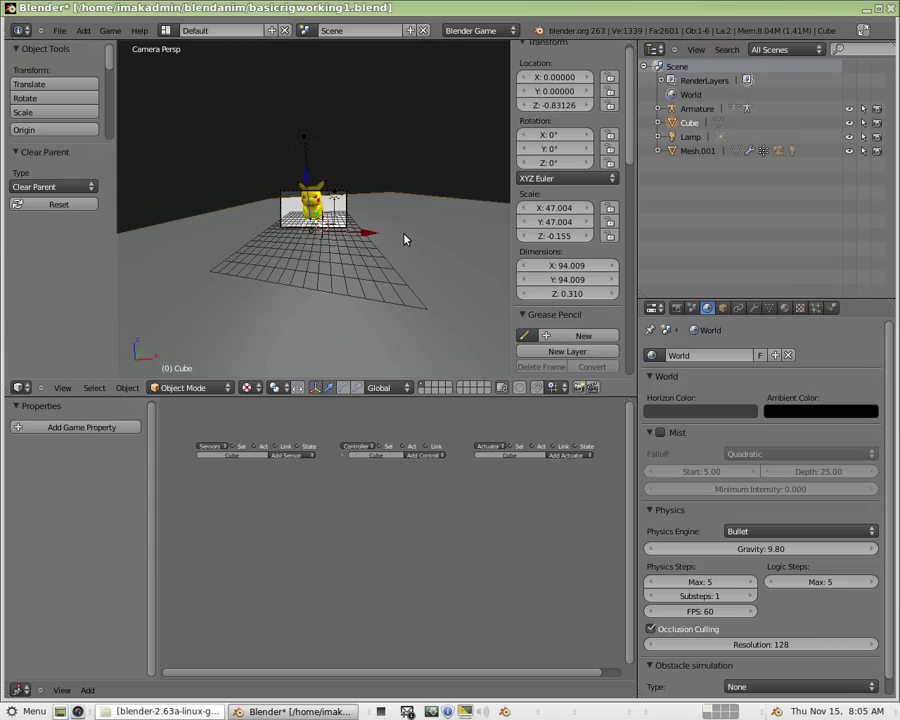
{"action": "key", "text": "KP_0"}
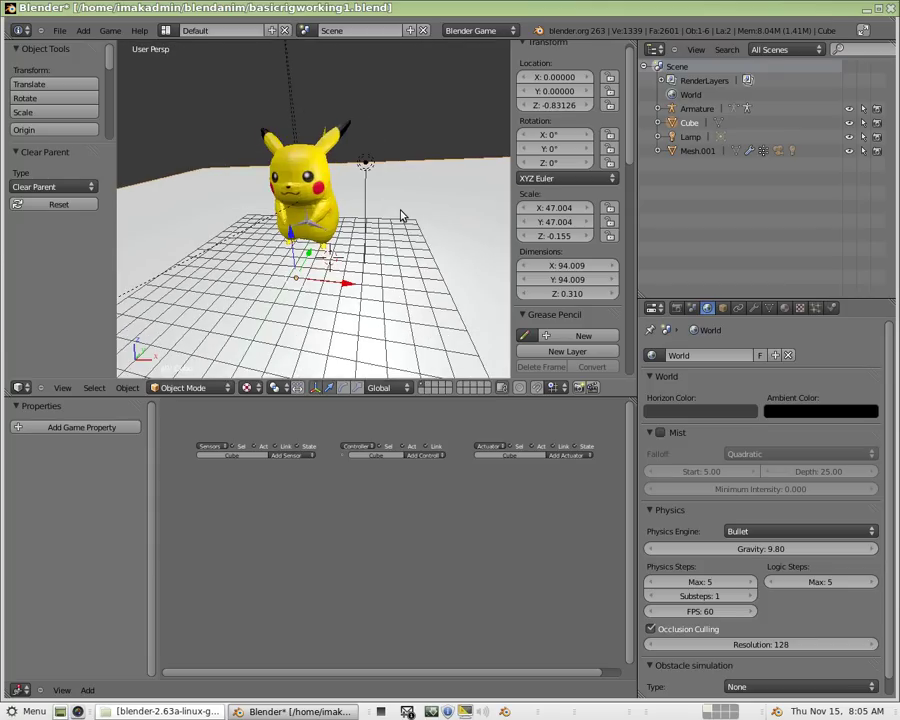
{"action": "middle_click_drag", "start_coordinate": [402, 215], "coordinate": [283, 224]}
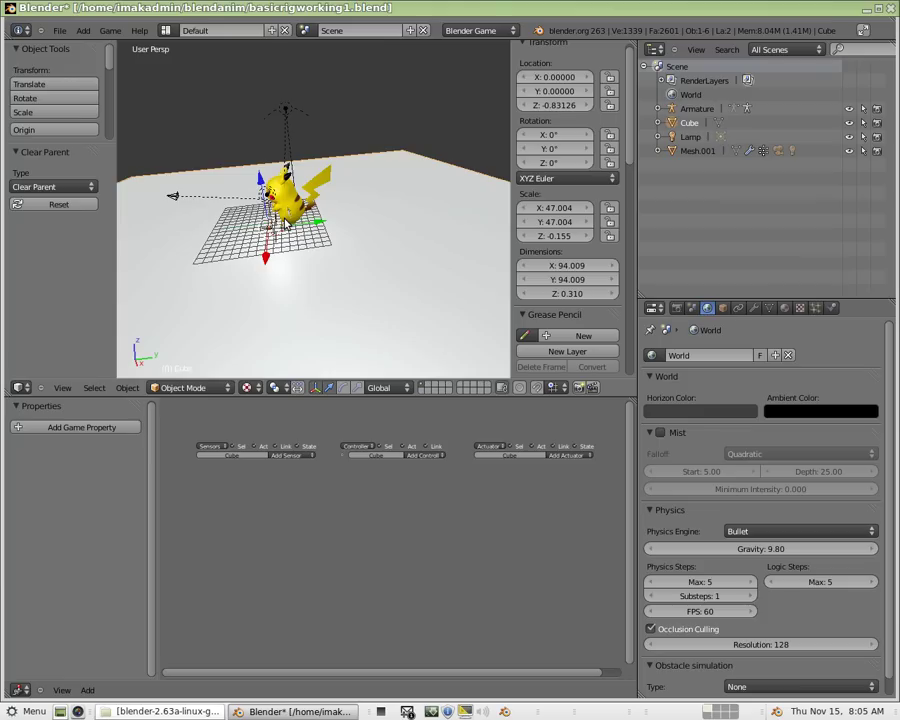
{"action": "key", "text": "p"}
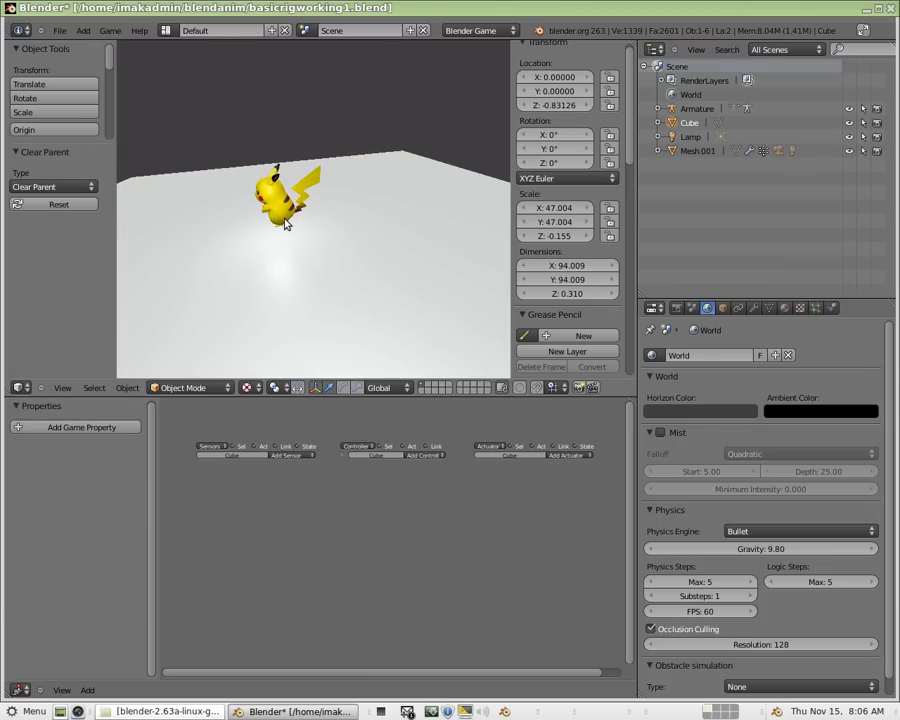
{"action": "key", "text": "Escape"}
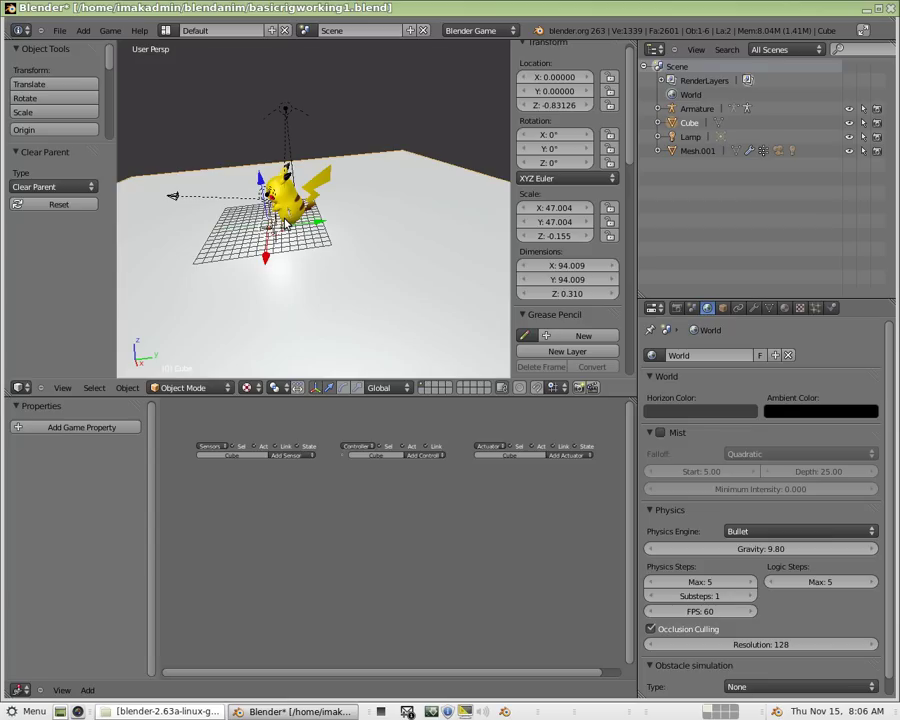
- Inspect the Pikachu mesh and the armature separately to see how the bones sit inside the lower body
{"action": "scroll", "coordinate": [355, 237], "scroll_direction": "up", "scroll_amount": 3}
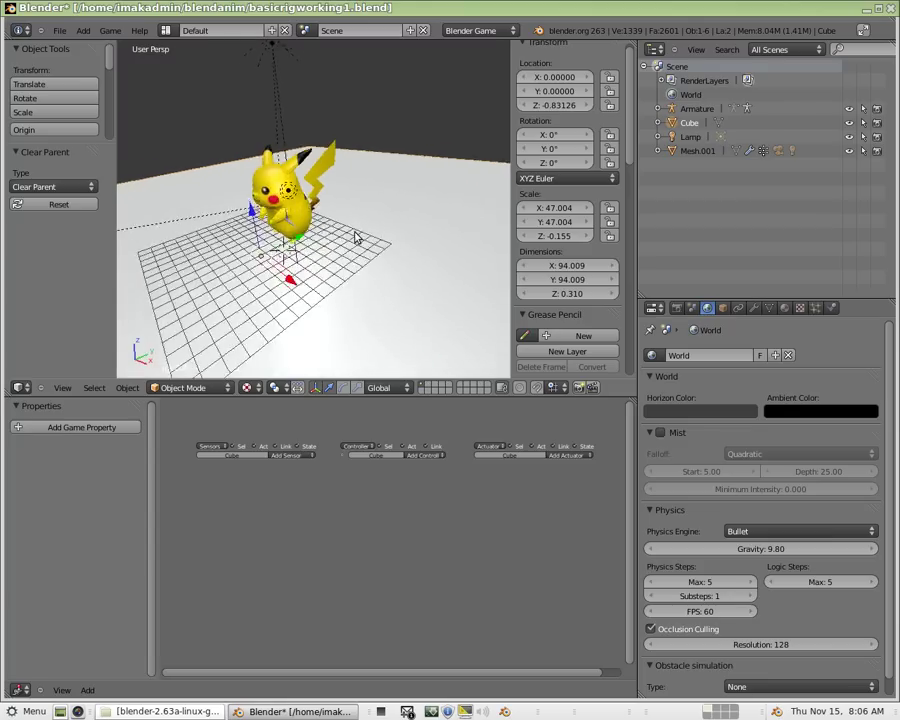
{"action": "scroll", "coordinate": [355, 237], "scroll_direction": "up", "scroll_amount": 1}
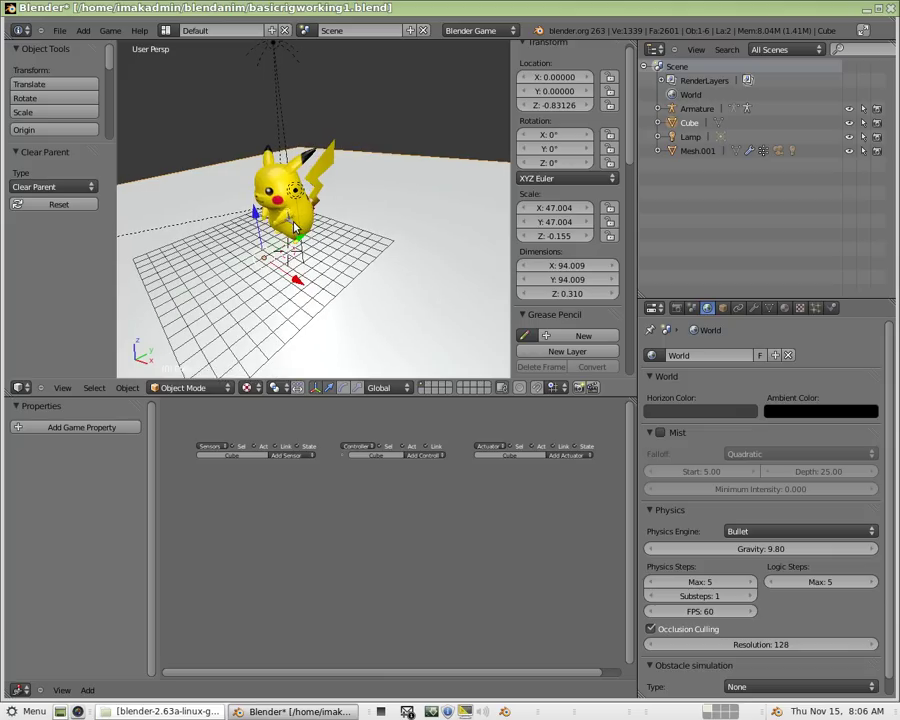
{"action": "right_click", "coordinate": [295, 228]}
{"action": "middle_click_drag", "start_coordinate": [240, 274], "coordinate": [288, 250]}
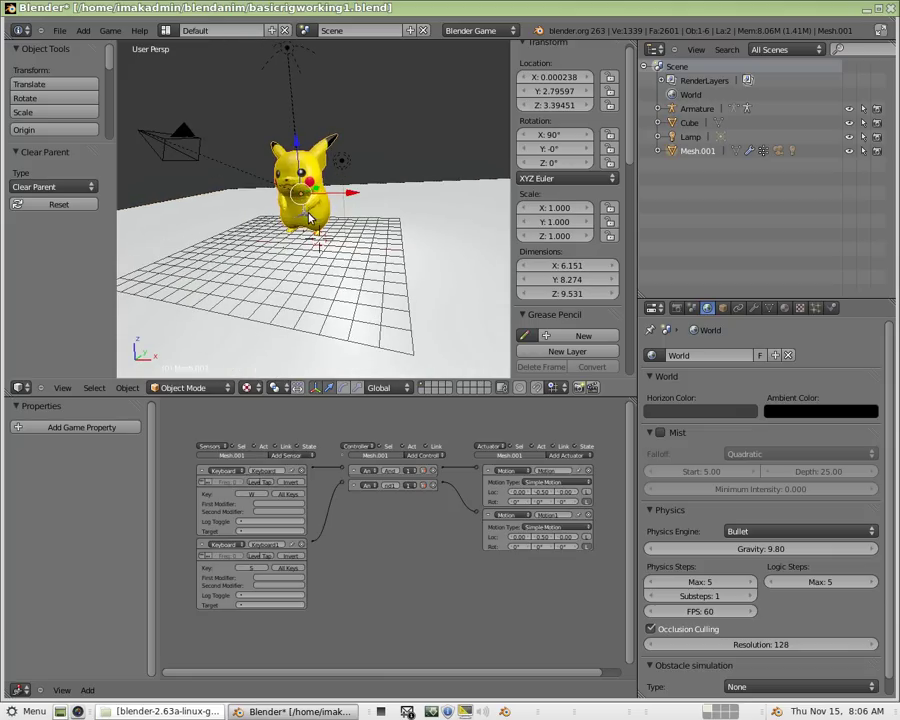
{"action": "right_click", "coordinate": [308, 218]}
{"action": "key", "text": "KP_Decimal"}
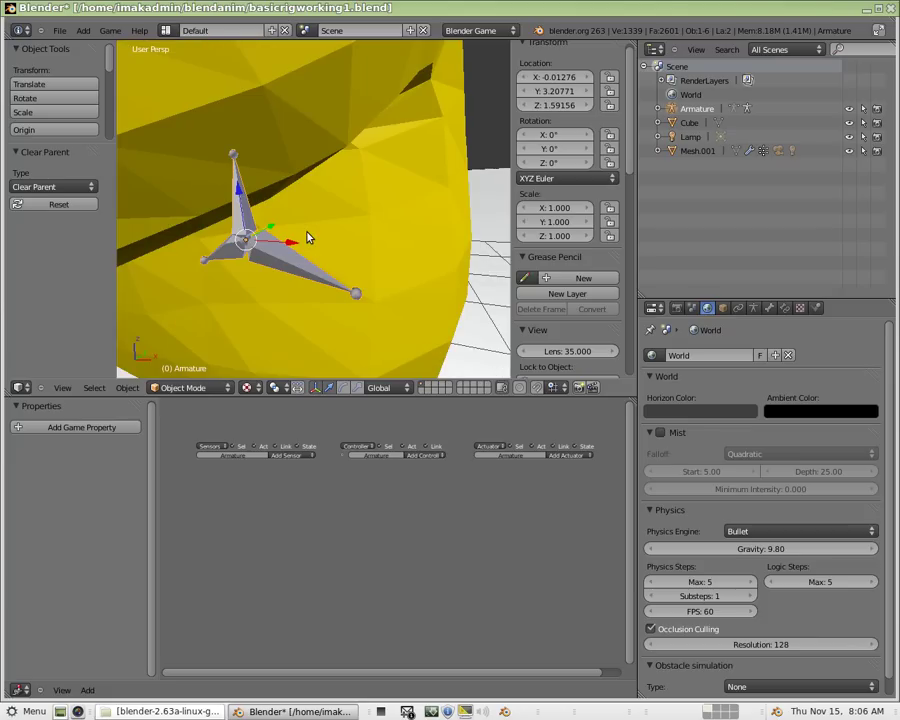
{"action": "scroll", "coordinate": [310, 238], "scroll_direction": "down", "scroll_amount": 5}
{"action": "right_click", "coordinate": [200, 125]}
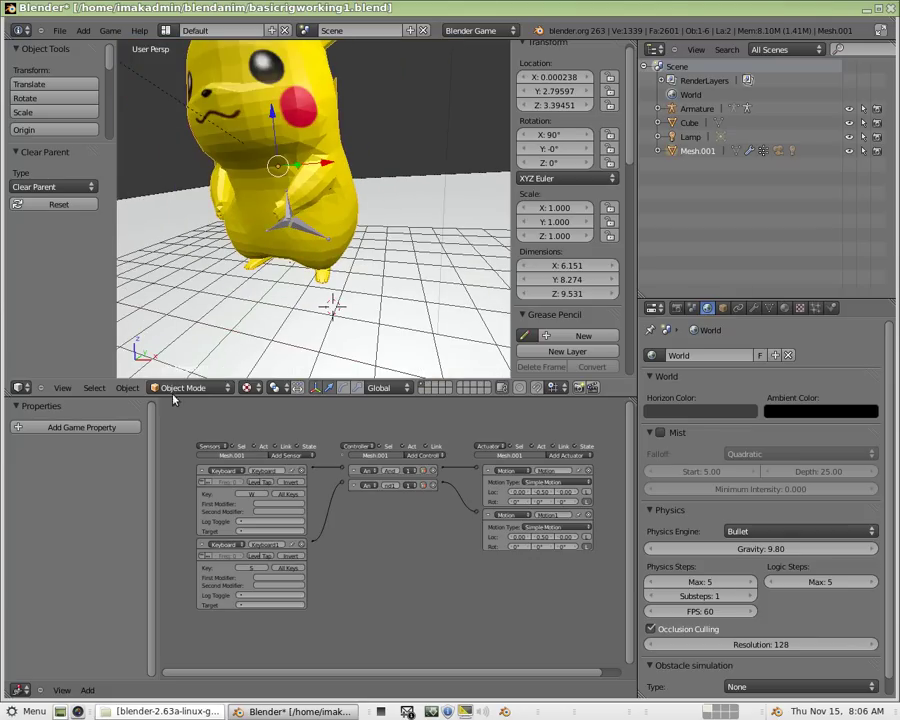
{"action": "middle_click_drag", "start_coordinate": [248, 377], "coordinate": [261, 295]}
{"action": "right_click", "coordinate": [261, 295]}
{"action": "middle_click_drag", "start_coordinate": [201, 287], "coordinate": [215, 299]}
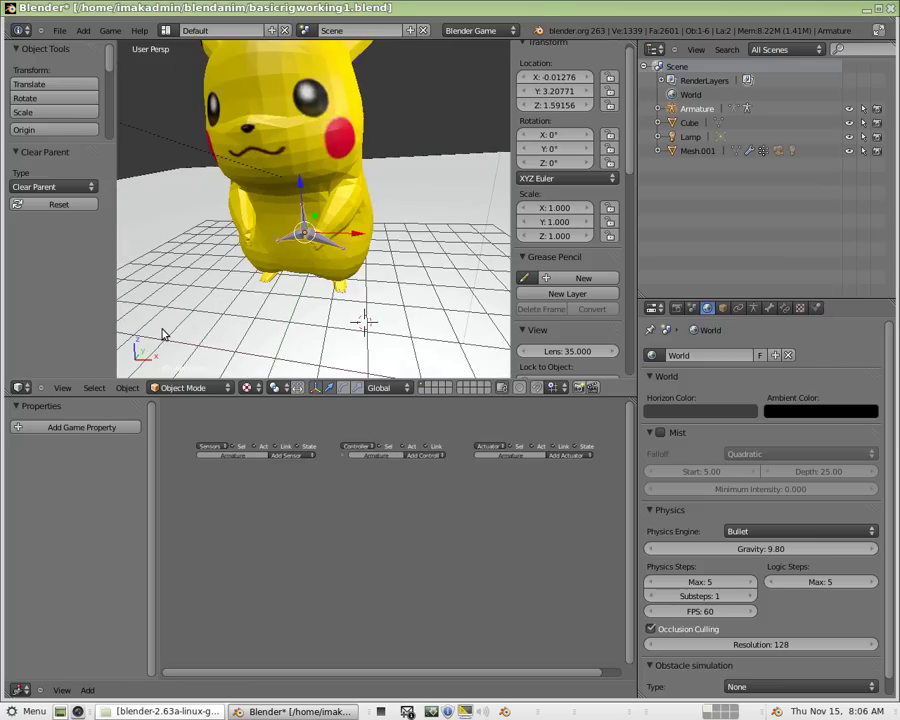
- Parent the Pikachu mesh to the armature with automatic weights
{"action": "right_click", "coordinate": [305, 229]}
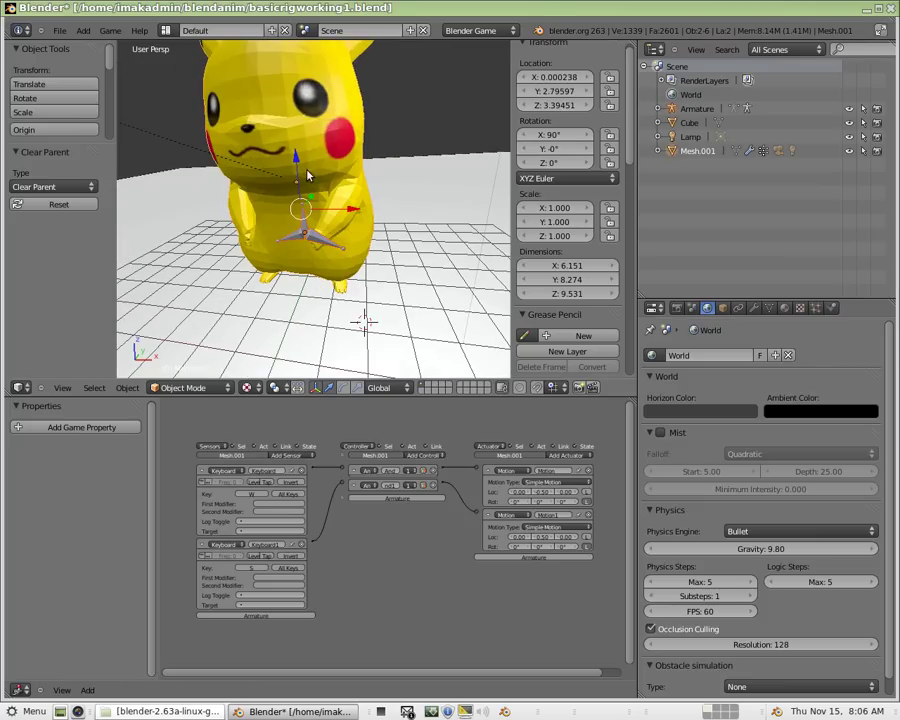
{"action": "right_click", "coordinate": [323, 244]}
{"action": "key", "text": "KP_Decimal"}
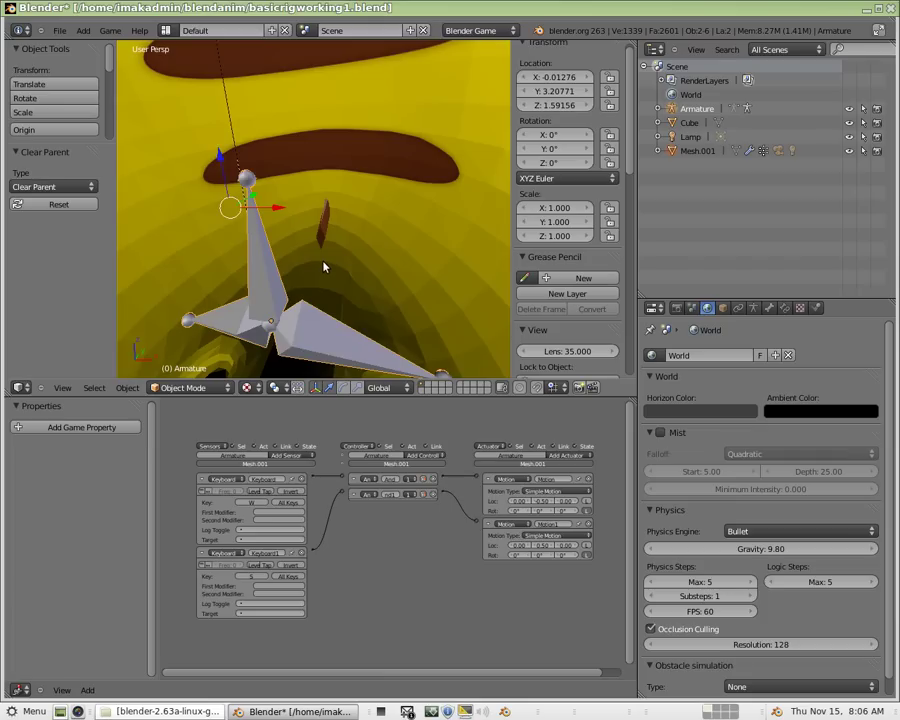
{"action": "scroll", "coordinate": [323, 267], "scroll_direction": "down", "scroll_amount": 6}
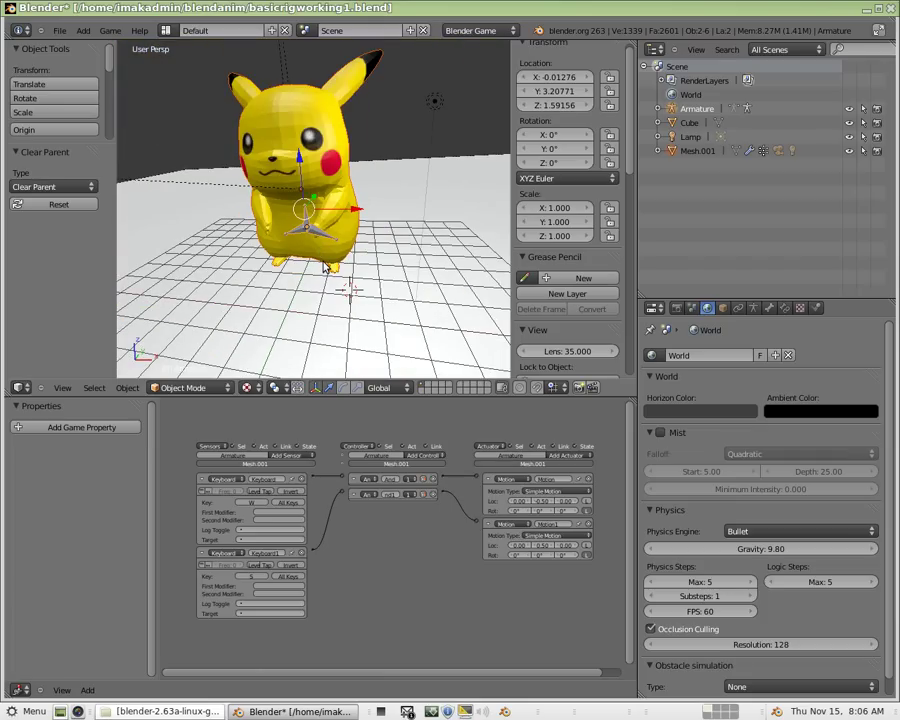
{"action": "key", "text": "ctrl+p"}
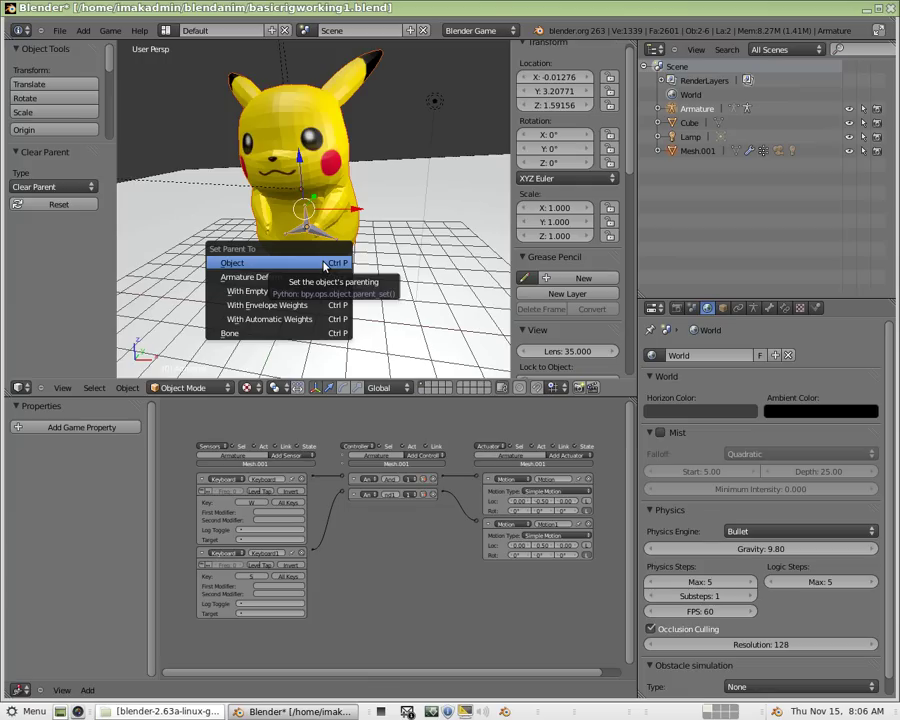
{"action": "left_click", "coordinate": [308, 320]}
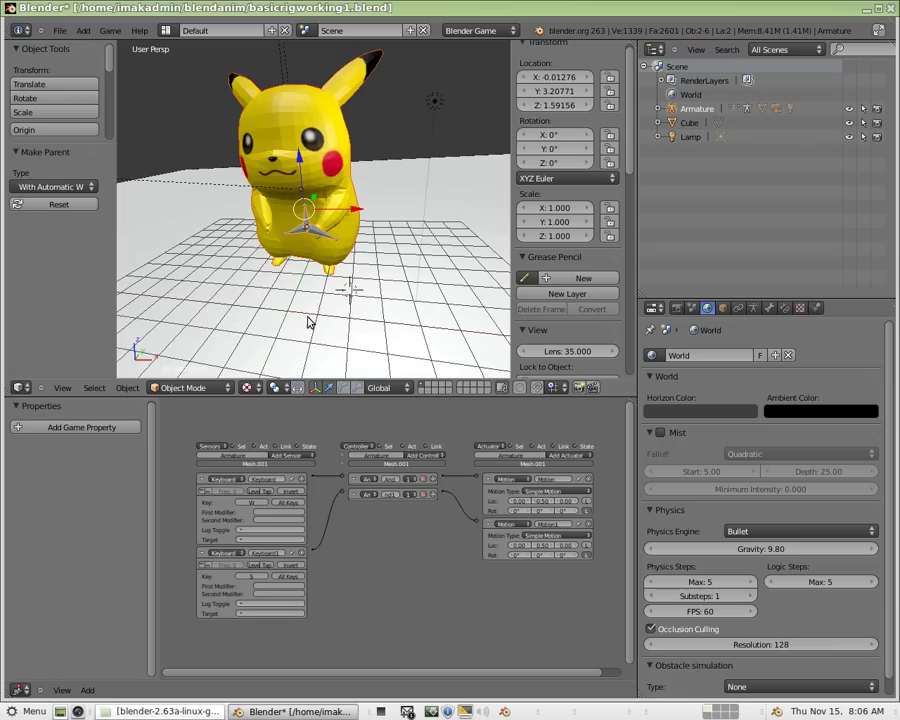
- Examine the Pikachu mesh's vertex groups and the bone weights of a belly vertex in Edit Mode, then return to Object Mode
{"action": "middle_click_drag", "start_coordinate": [315, 322], "coordinate": [310, 297]}
{"action": "scroll", "coordinate": [298, 296], "scroll_direction": "up", "scroll_amount": 2}
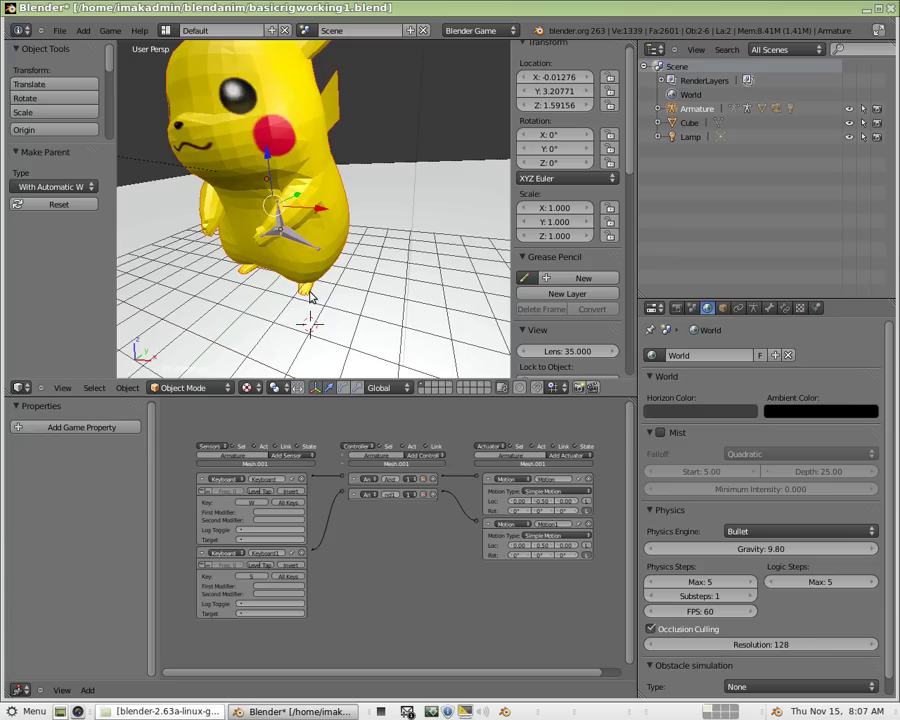
{"action": "right_click", "coordinate": [298, 238]}
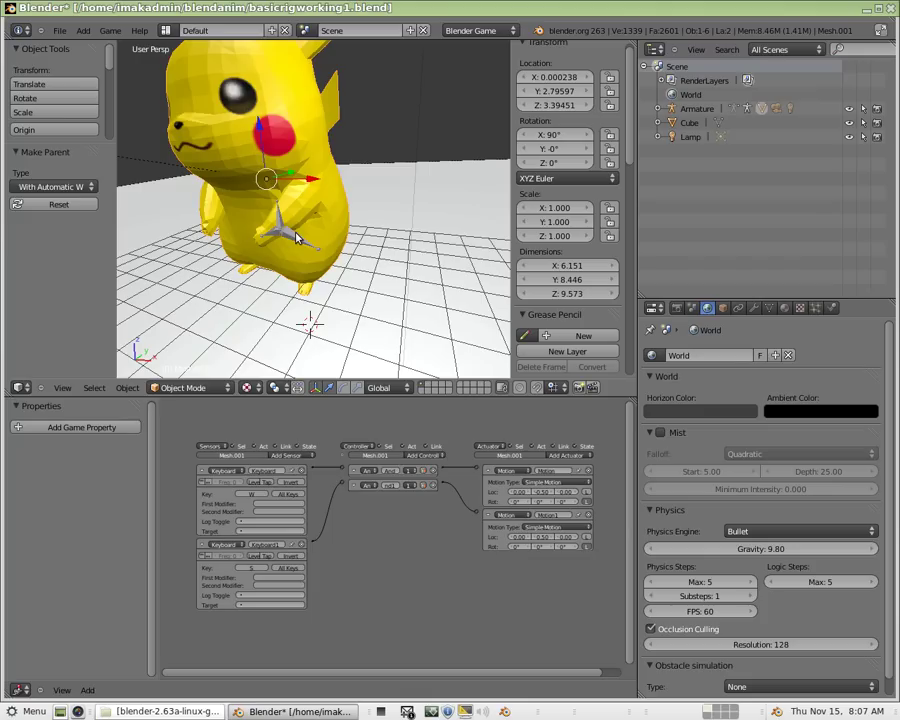
{"action": "left_click", "coordinate": [190, 388]}
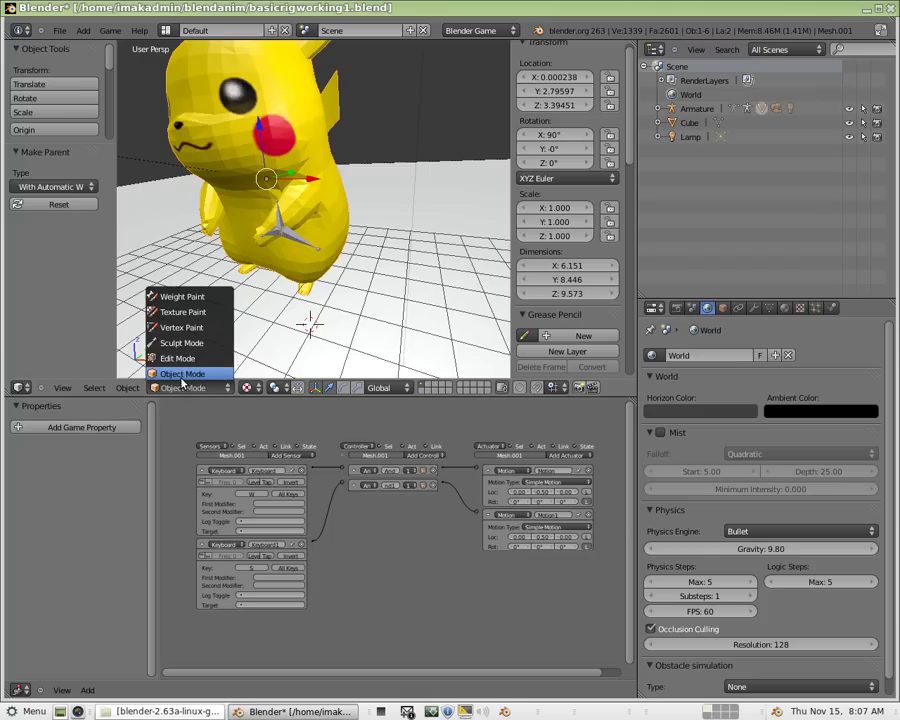
{"action": "left_click", "coordinate": [180, 360]}
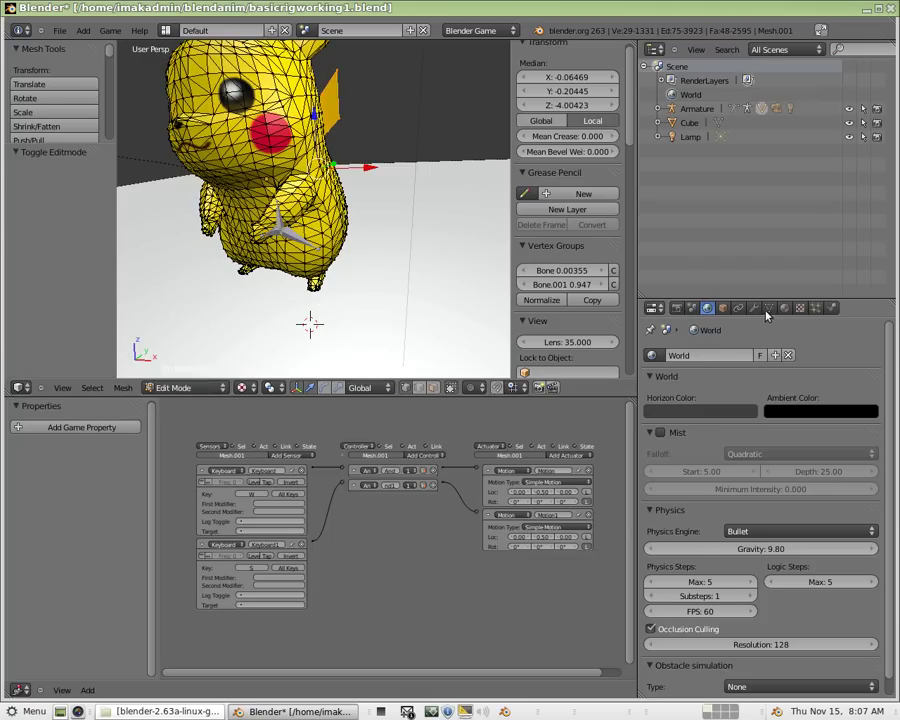
{"action": "left_click", "coordinate": [770, 309]}
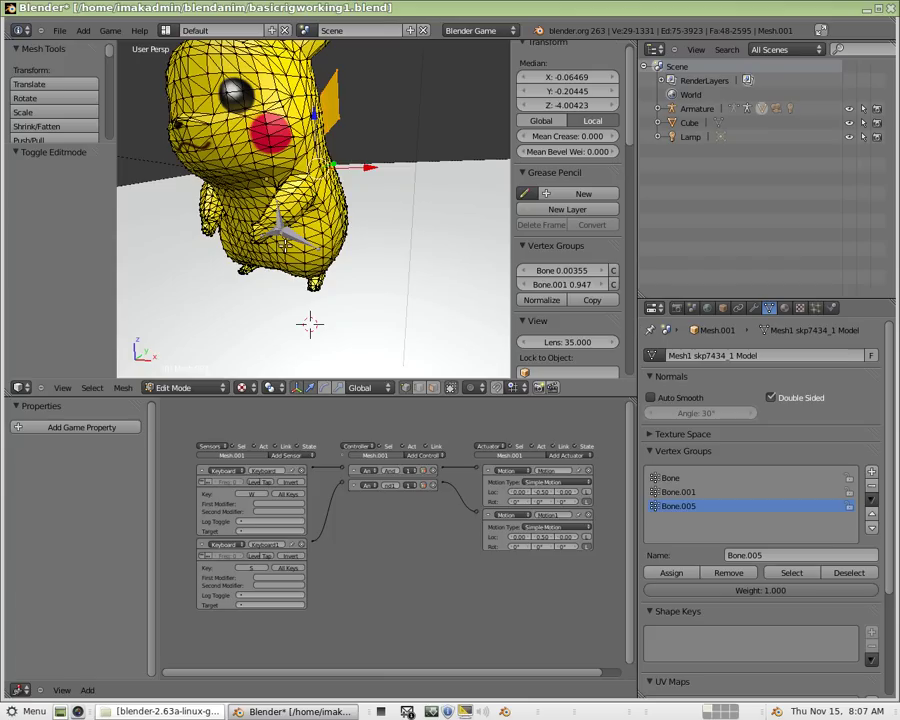
{"action": "right_click", "coordinate": [320, 222]}
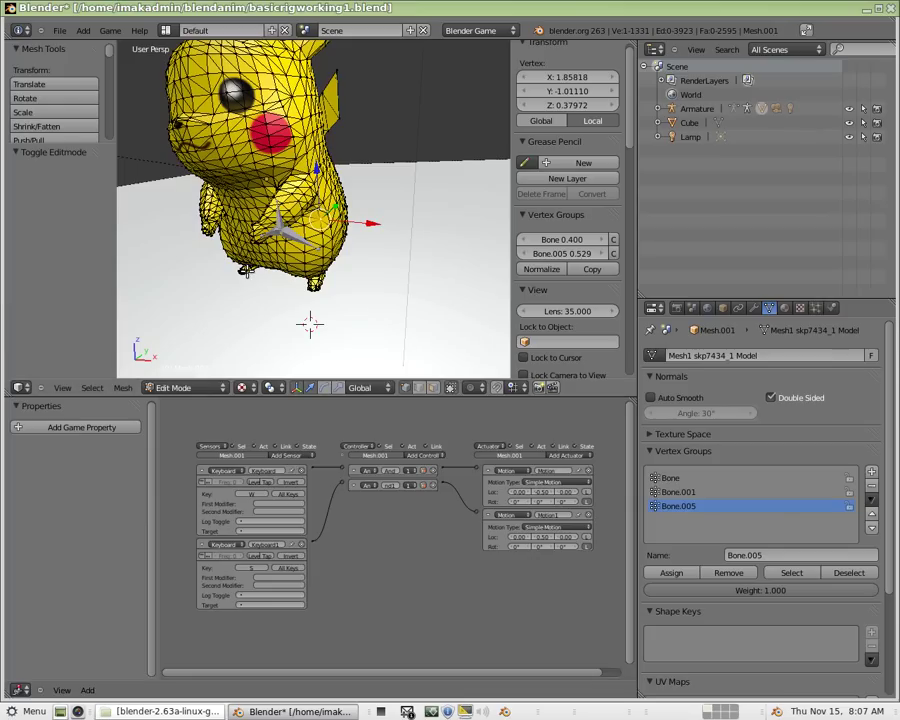
{"action": "left_click", "coordinate": [180, 387]}
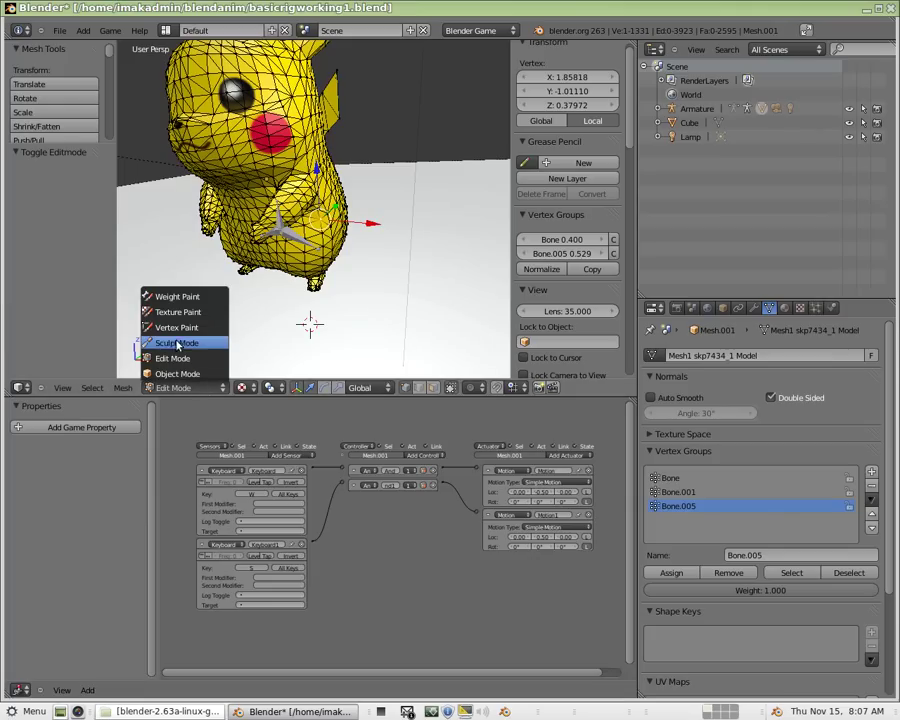
{"action": "left_click", "coordinate": [177, 373]}
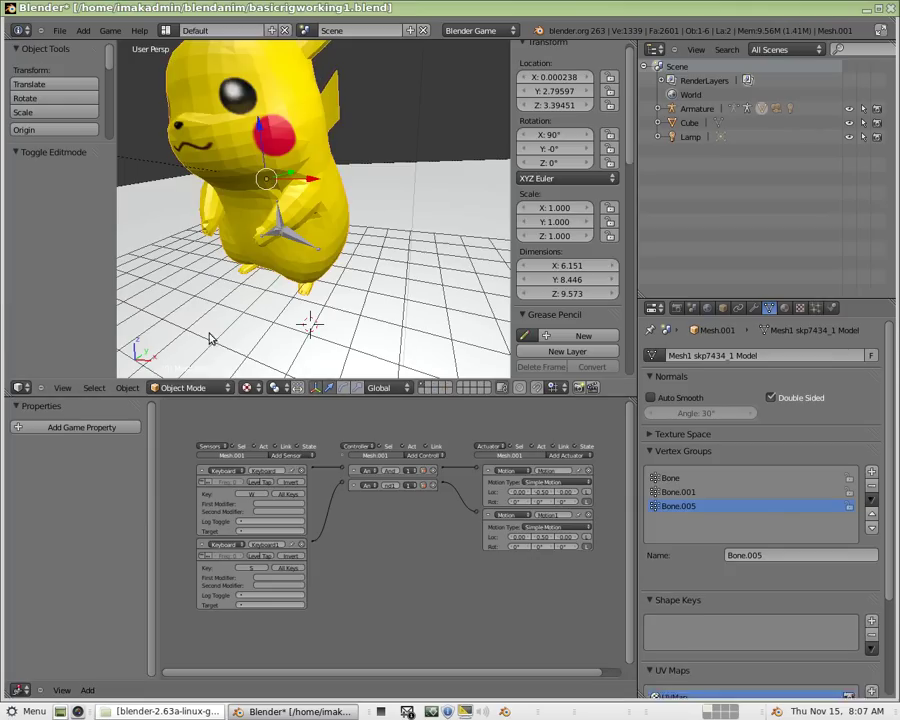
- Select the armature inside the Pikachu and switch it from Object Mode to Pose Mode
{"action": "right_click", "coordinate": [292, 241]}
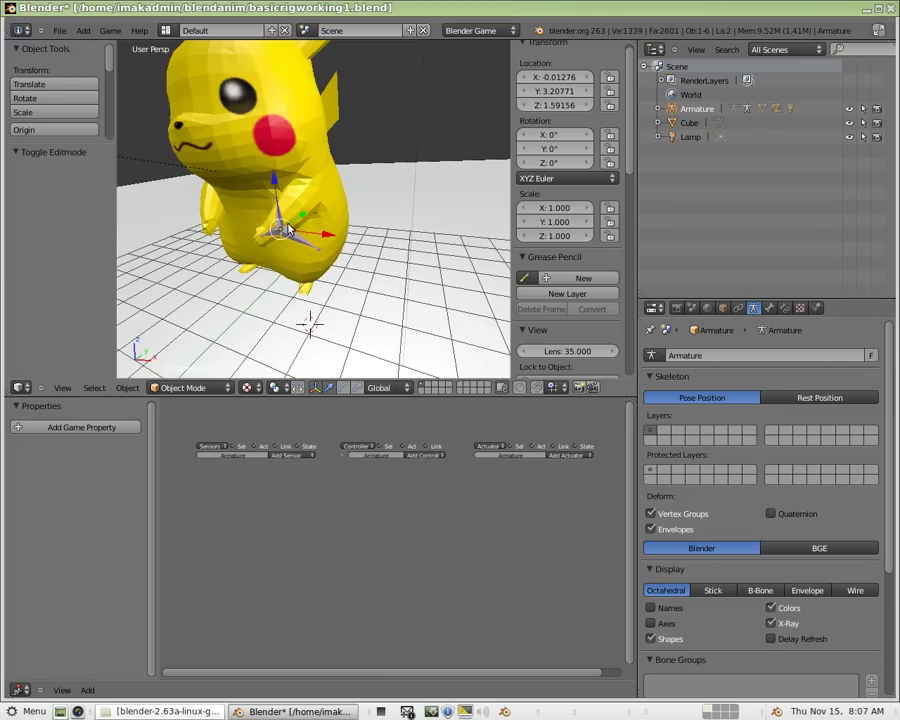
{"action": "middle_click_drag", "start_coordinate": [192, 118], "coordinate": [399, 288]}
{"action": "key", "text": "KP_1"}
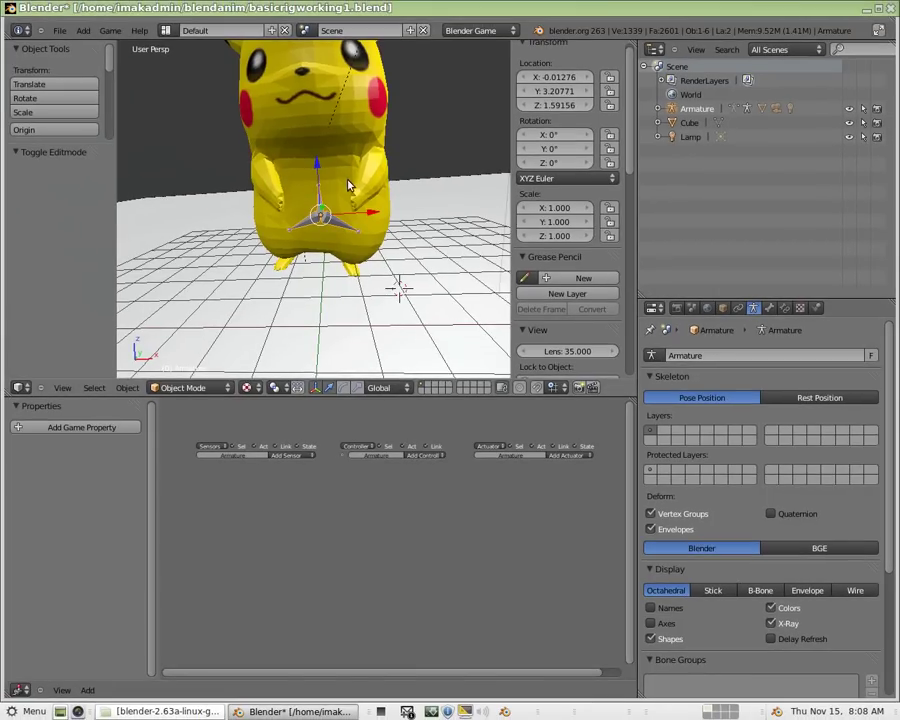
{"action": "middle_click_drag", "start_coordinate": [350, 187], "coordinate": [351, 242]}
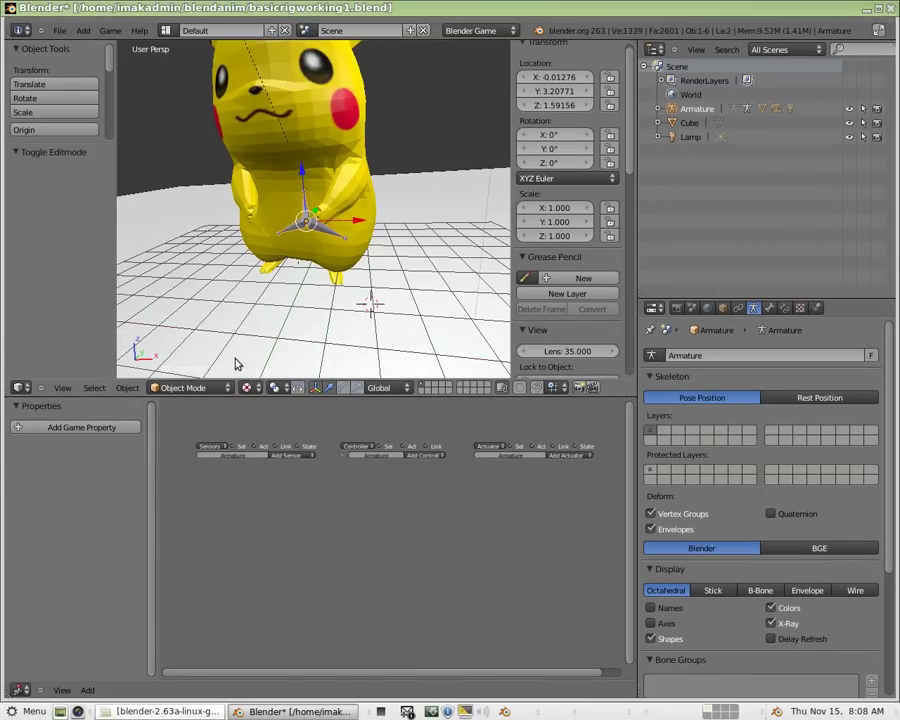
{"action": "left_click", "coordinate": [207, 390]}
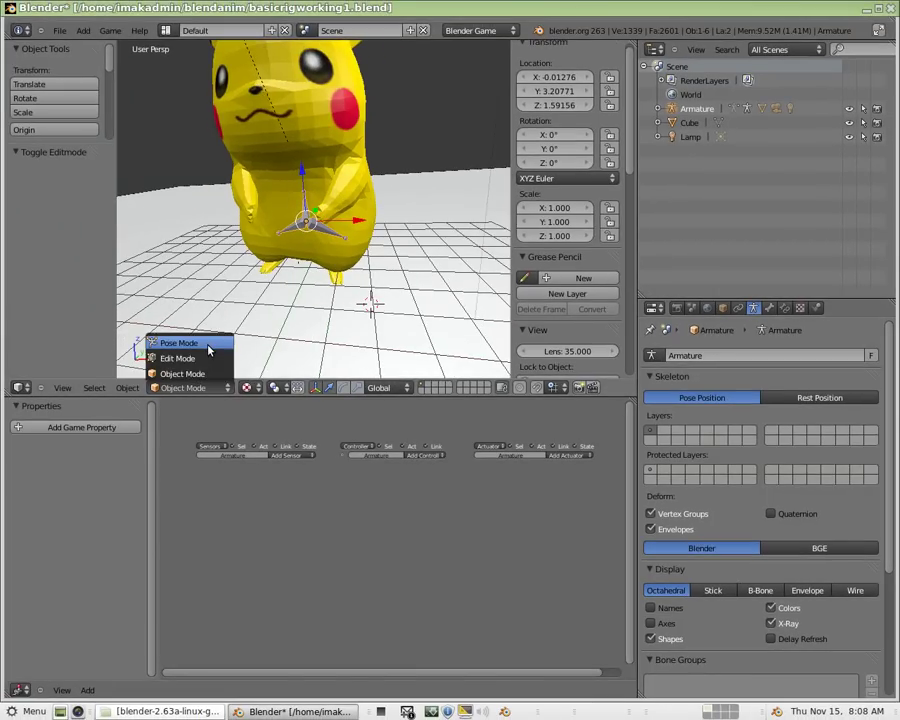
{"action": "left_click", "coordinate": [210, 348]}
- Rotate the leg bone Bone.005 slightly and inspect from the side how it deforms the mesh
{"action": "middle_click_drag", "start_coordinate": [258, 182], "coordinate": [352, 255]}
{"action": "key", "text": "r"}
{"action": "left_click", "coordinate": [352, 255]}
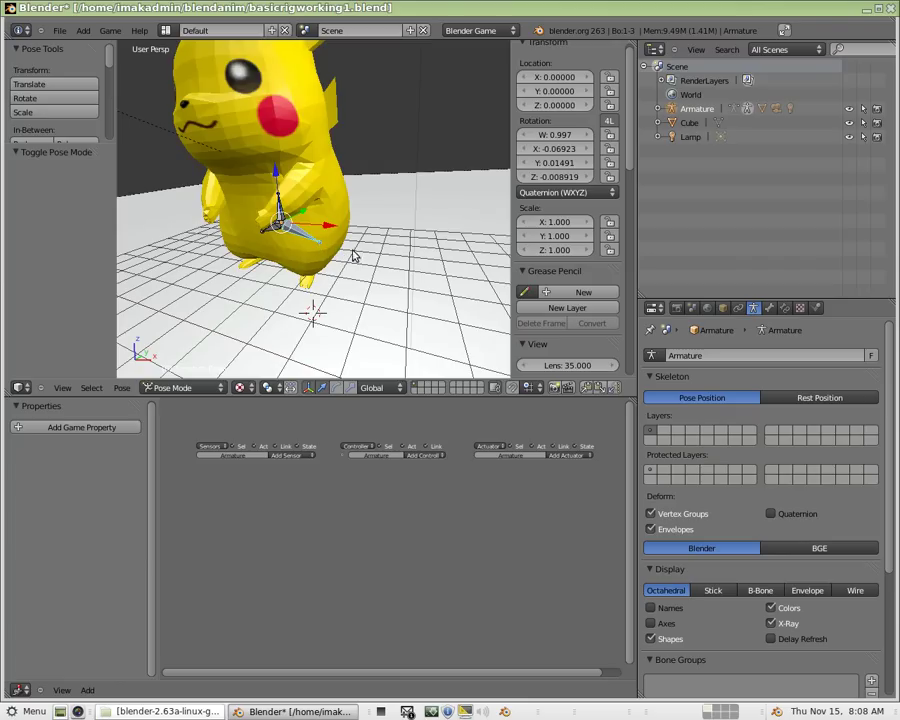
{"action": "middle_click_drag", "start_coordinate": [460, 275], "coordinate": [410, 270]}
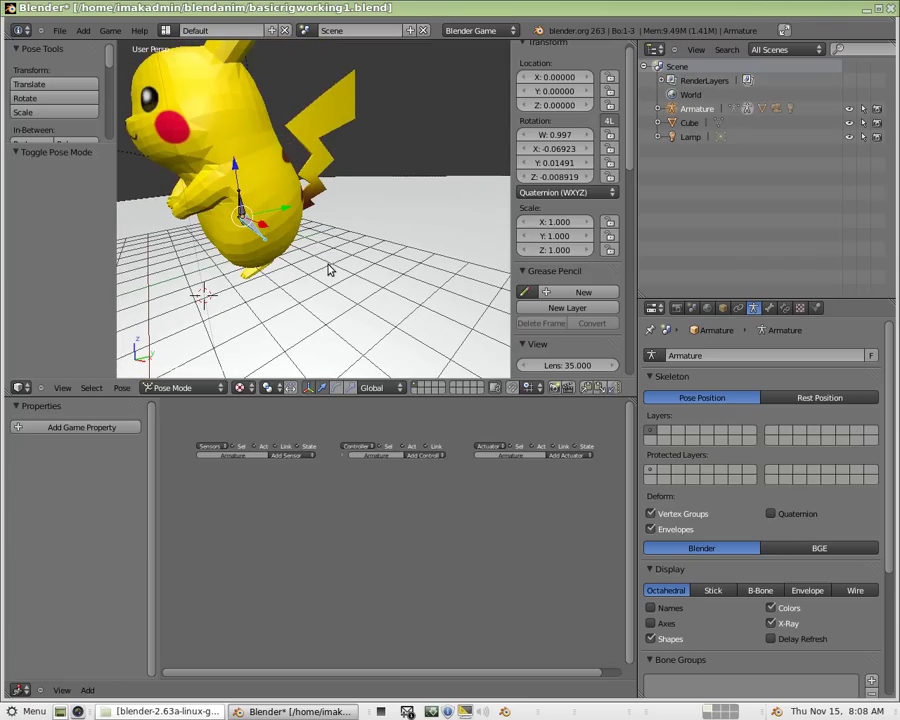
{"action": "key", "text": "r"}
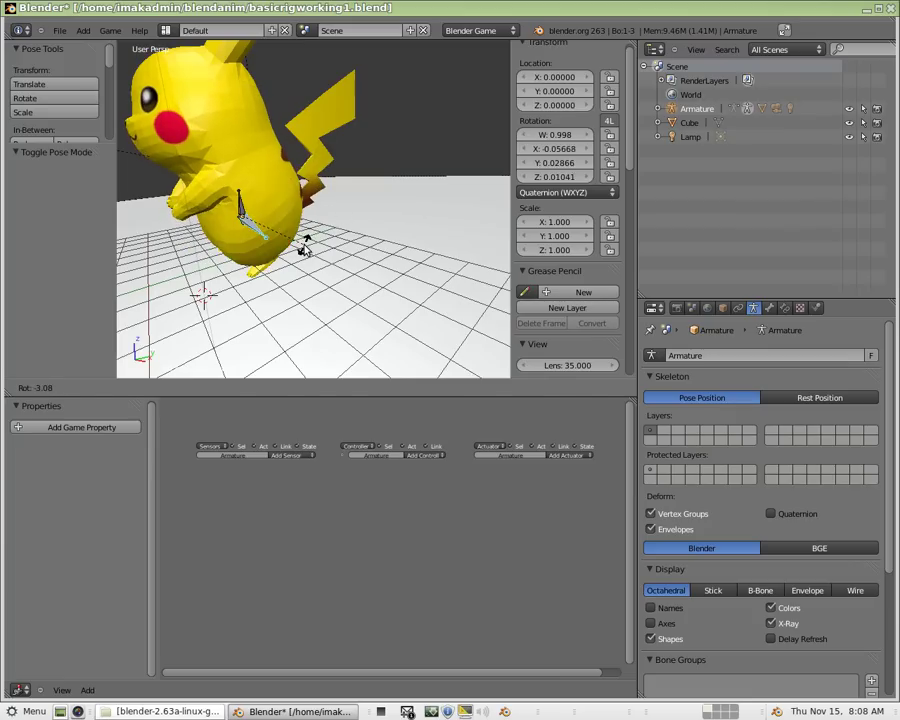
{"action": "left_click", "coordinate": [268, 262]}
{"action": "middle_click_drag", "start_coordinate": [268, 262], "coordinate": [297, 261]}
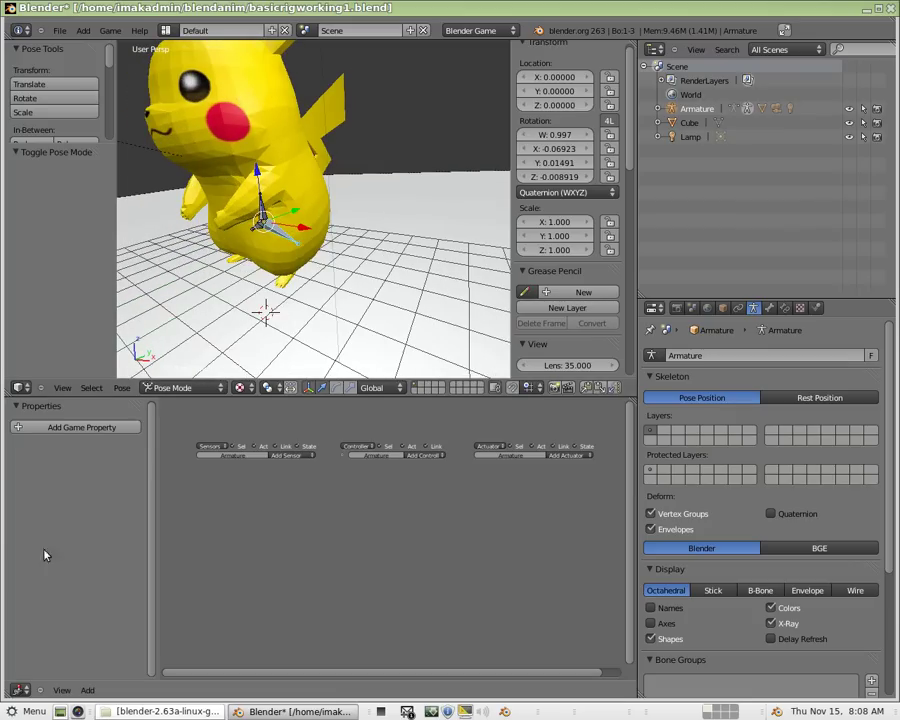
- Replace the Logic Editor with the DopeSheet and set it to Action Editor mode
{"action": "left_click", "coordinate": [20, 690]}
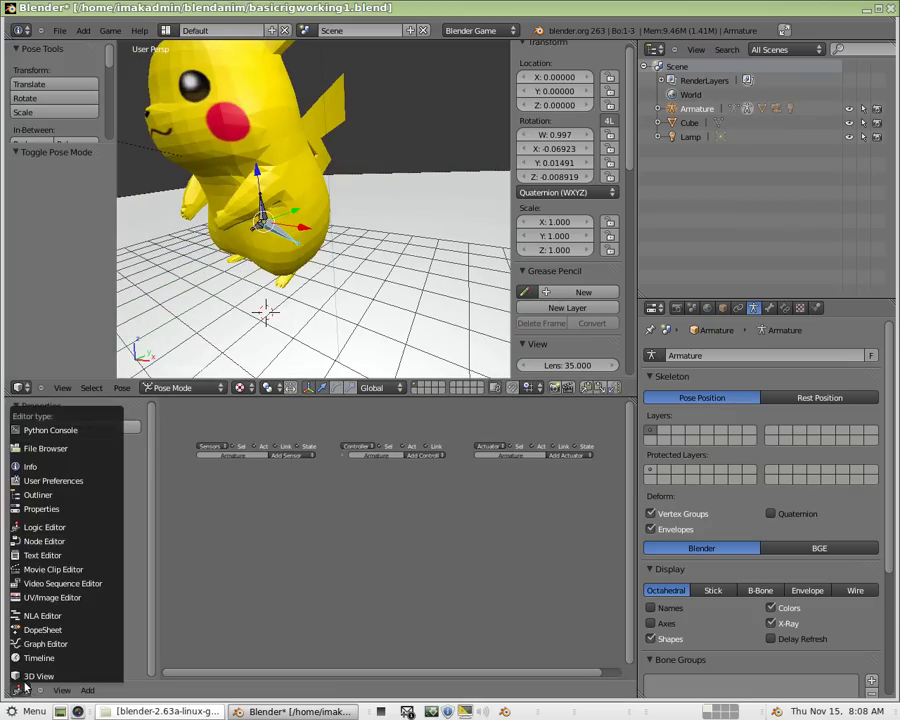
{"action": "left_click", "coordinate": [35, 630]}
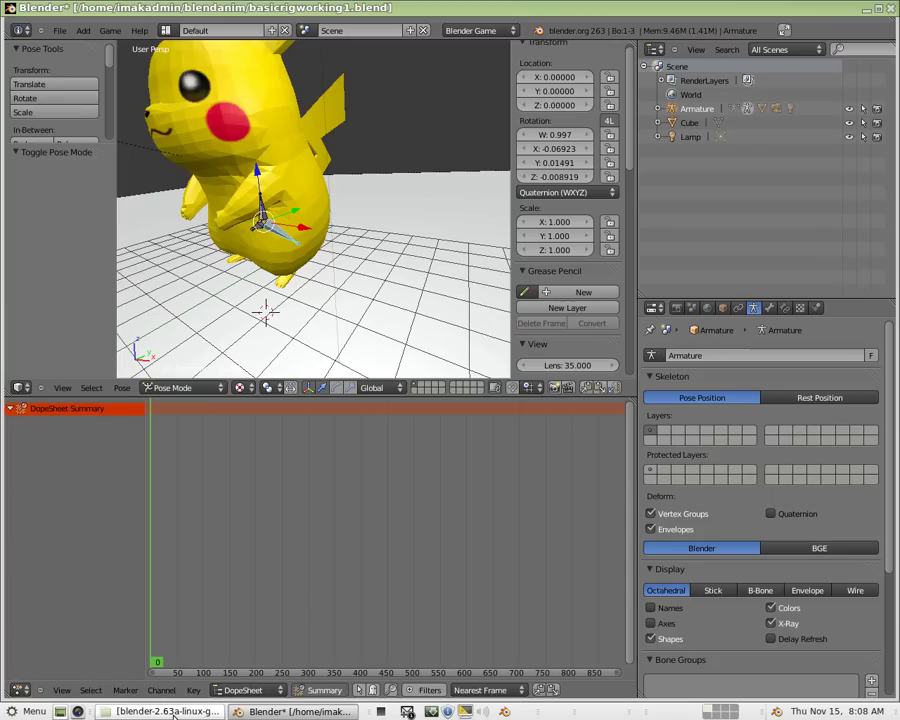
{"action": "left_click", "coordinate": [230, 690]}
{"action": "left_click", "coordinate": [245, 659]}
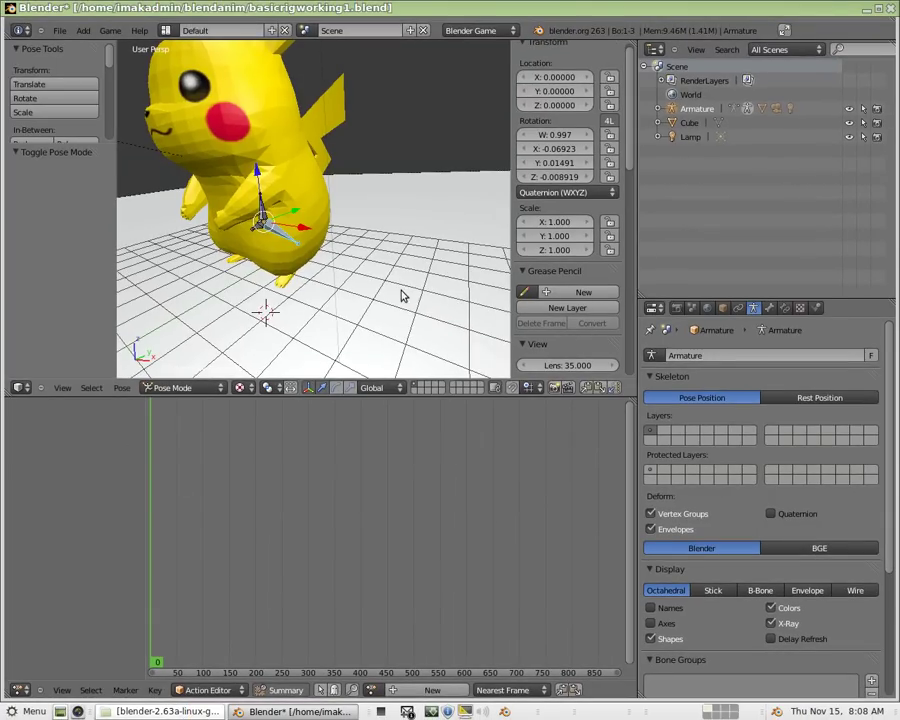
- Insert a LocRot keyframe for the leg bone Bone.005 at frame 0
{"action": "mouse_move", "coordinate": [402, 296]}
{"action": "middle_mouse_down"}
{"action": "mouse_move", "coordinate": [394, 302]}
{"action": "mouse_move", "coordinate": [410, 300]}
{"action": "mouse_move", "coordinate": [395, 298]}
{"action": "middle_mouse_up"}
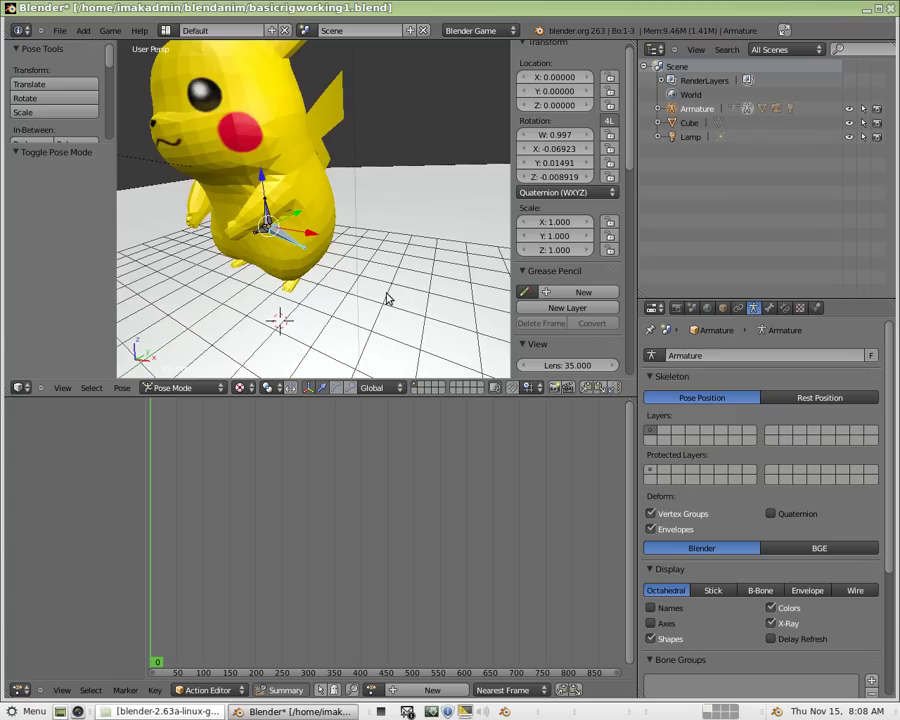
{"action": "key", "text": "i"}
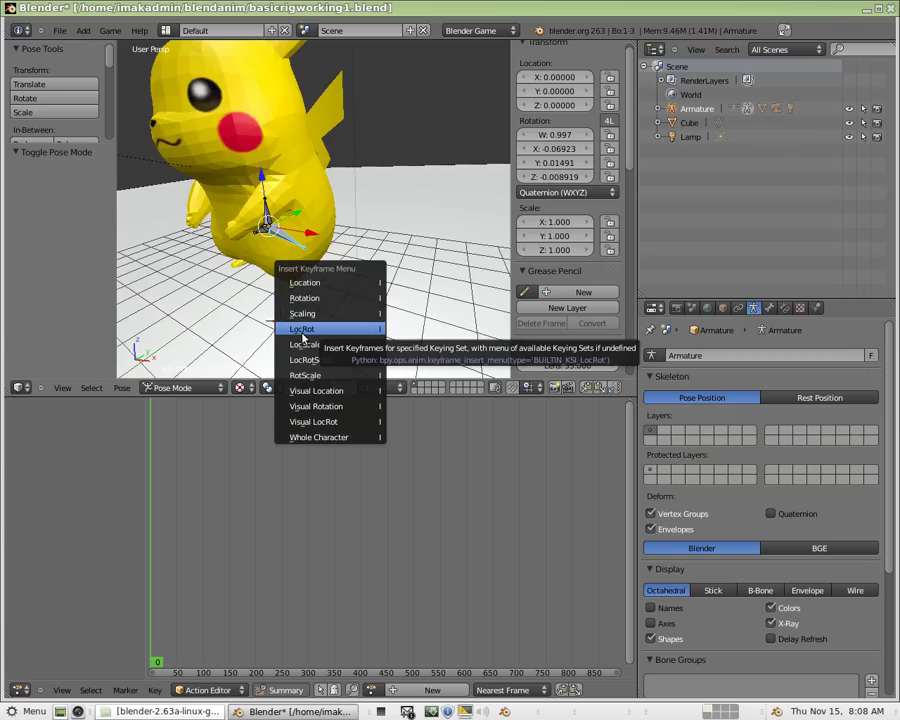
{"action": "left_click", "coordinate": [302, 332]}
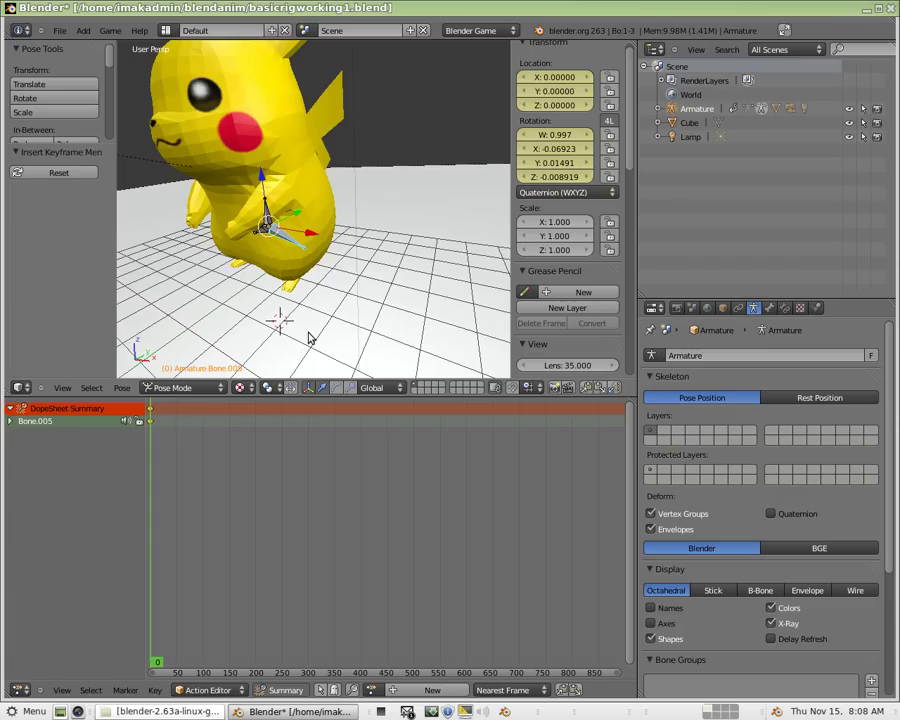
- Rotate the leg bone Bone.005 by 40°
{"action": "key", "text": "r"}
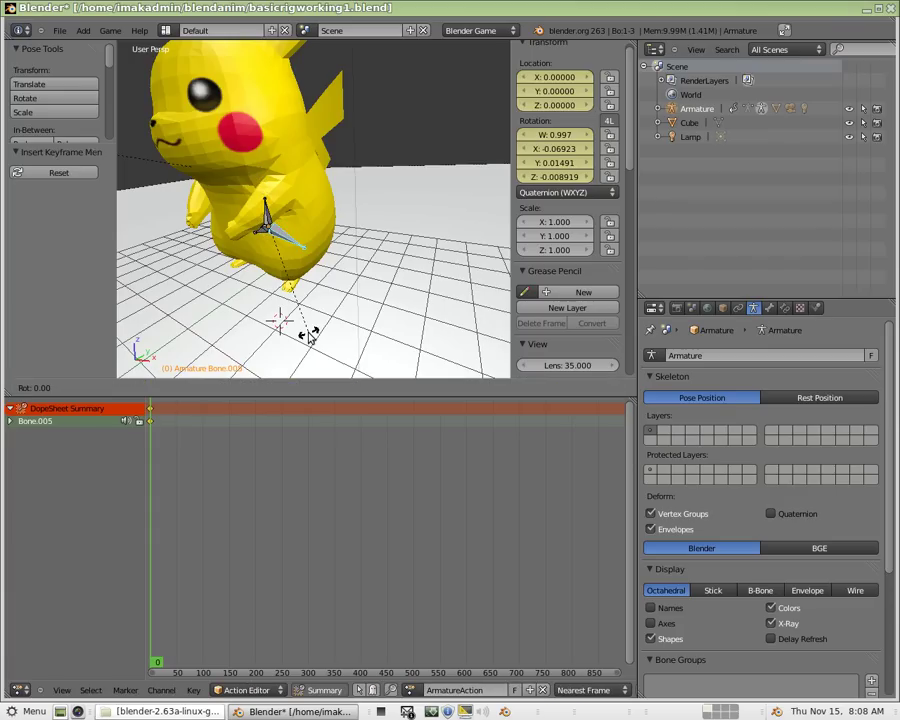
{"action": "type", "text": "40"}
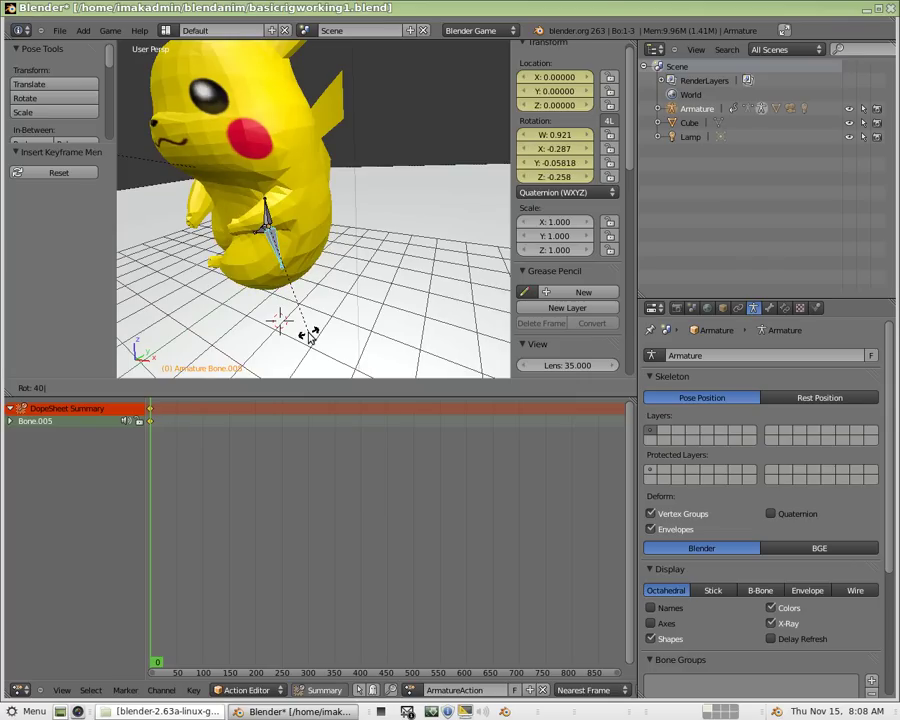
{"action": "key", "text": "Return"}
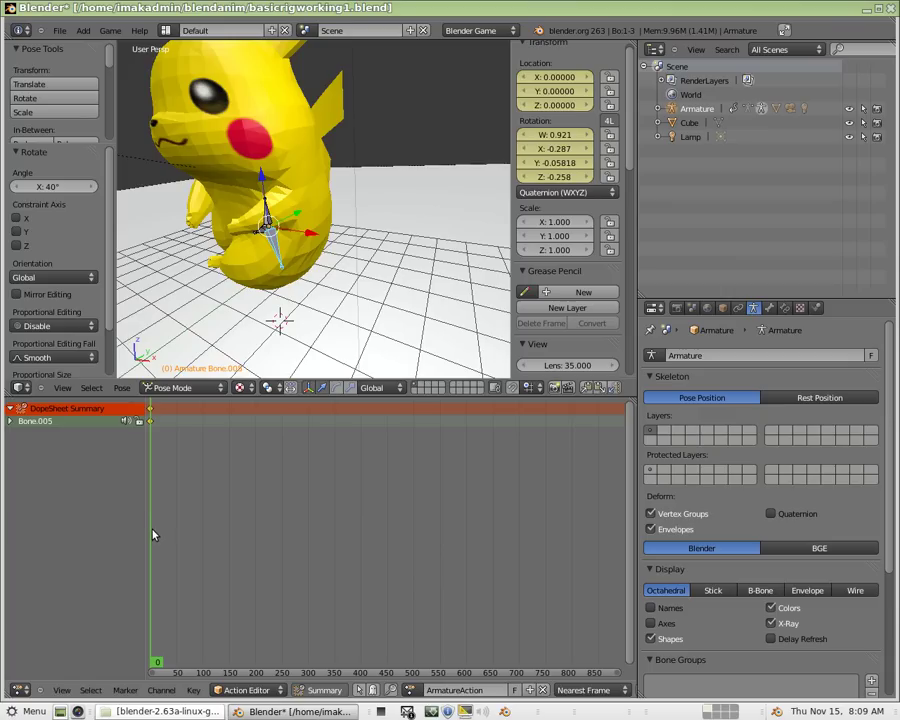
- Go to frame 10, repeat the 40° rotation on Bone.005 and insert a LocRot keyframe
{"action": "left_click_drag", "start_coordinate": [152, 540], "coordinate": [164, 542]}
{"action": "key", "text": "Left"}
{"action": "key", "text": "Left"}
{"action": "key", "text": "Left"}
{"action": "key", "text": "Left"}
{"action": "key", "text": "Left"}
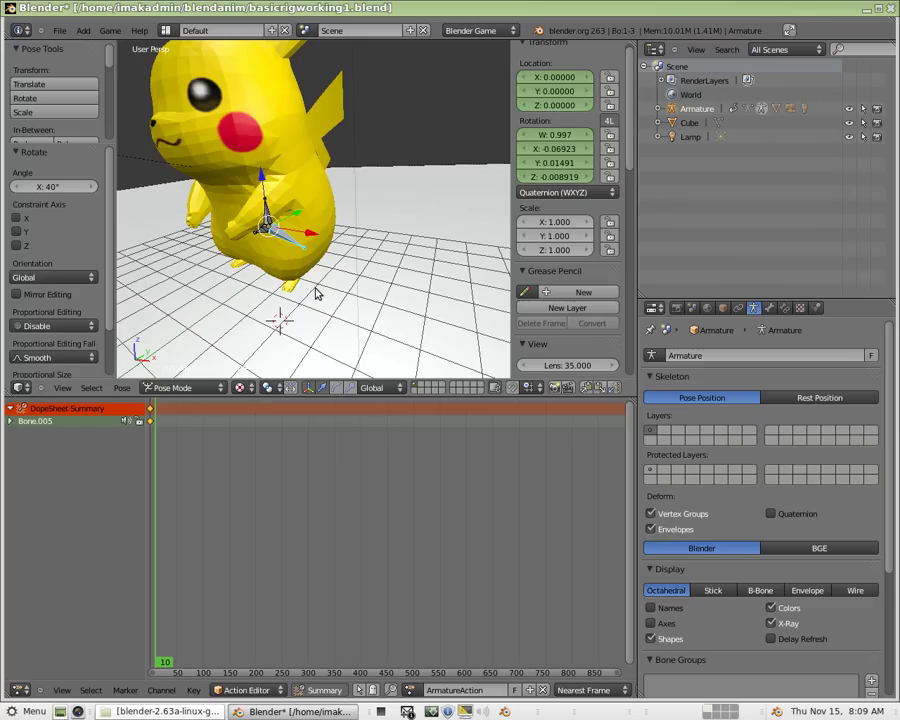
{"action": "key", "text": "shift+r"}
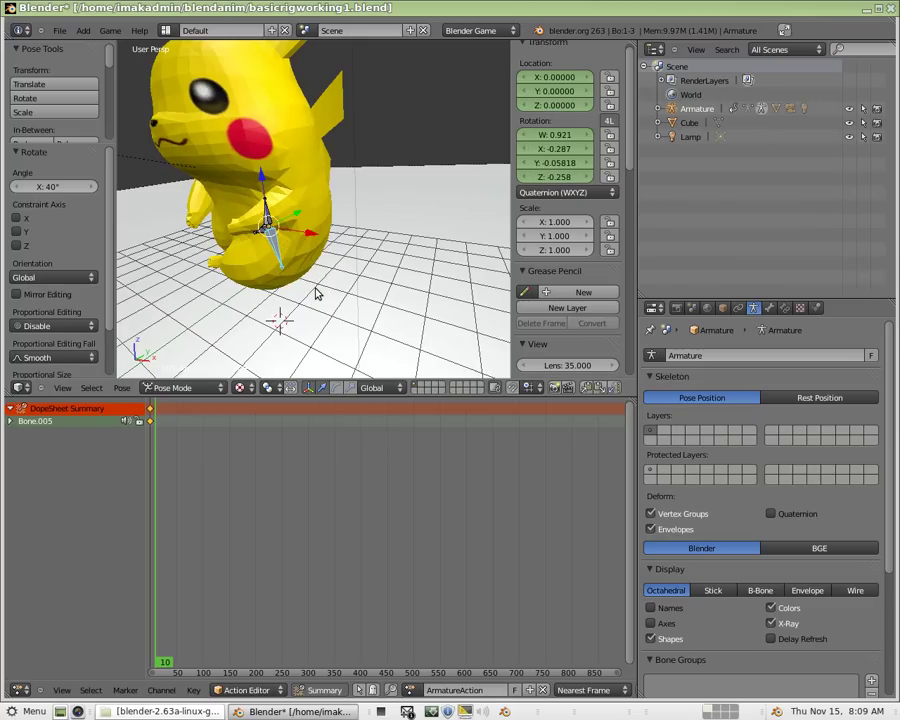
{"action": "key", "text": "i"}
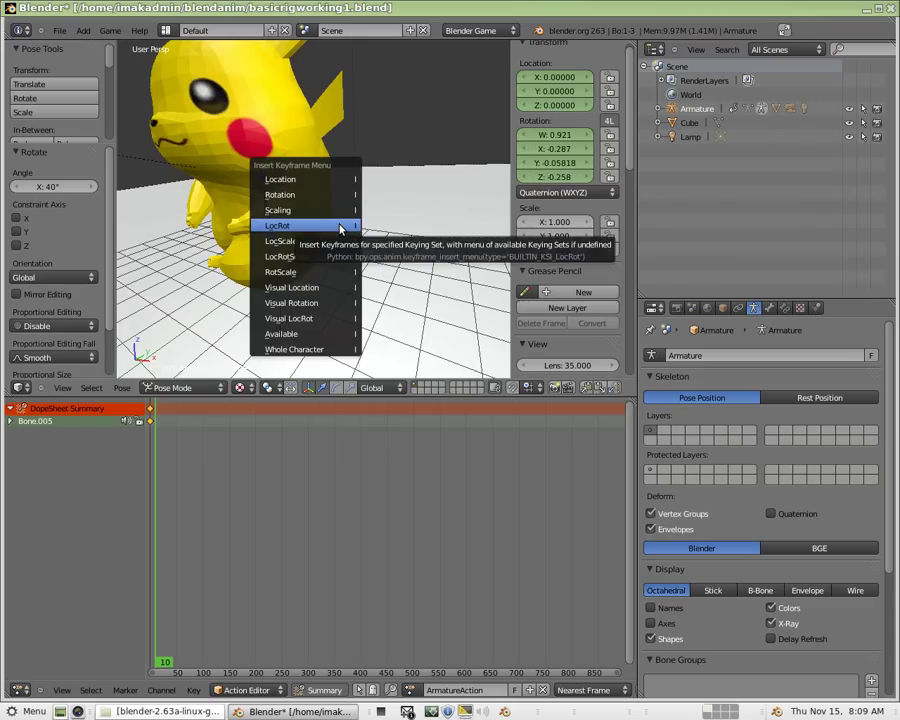
{"action": "left_click", "coordinate": [345, 226]}
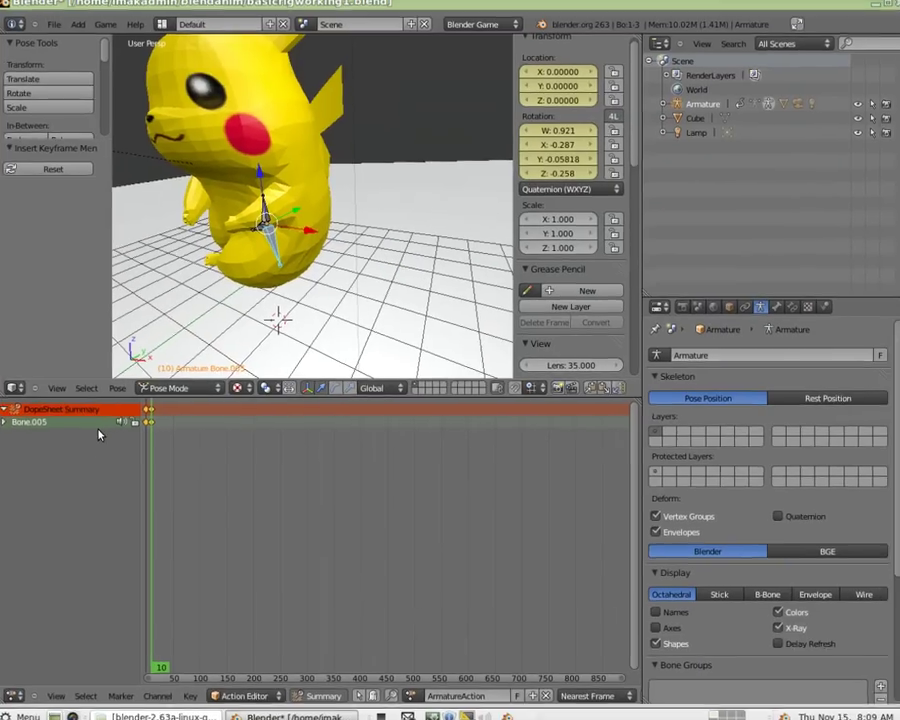
- Go to frame 20, rotate Bone.005 by -40° and insert a LocRot keyframe
{"action": "left_click_drag", "start_coordinate": [156, 540], "coordinate": [175, 544]}
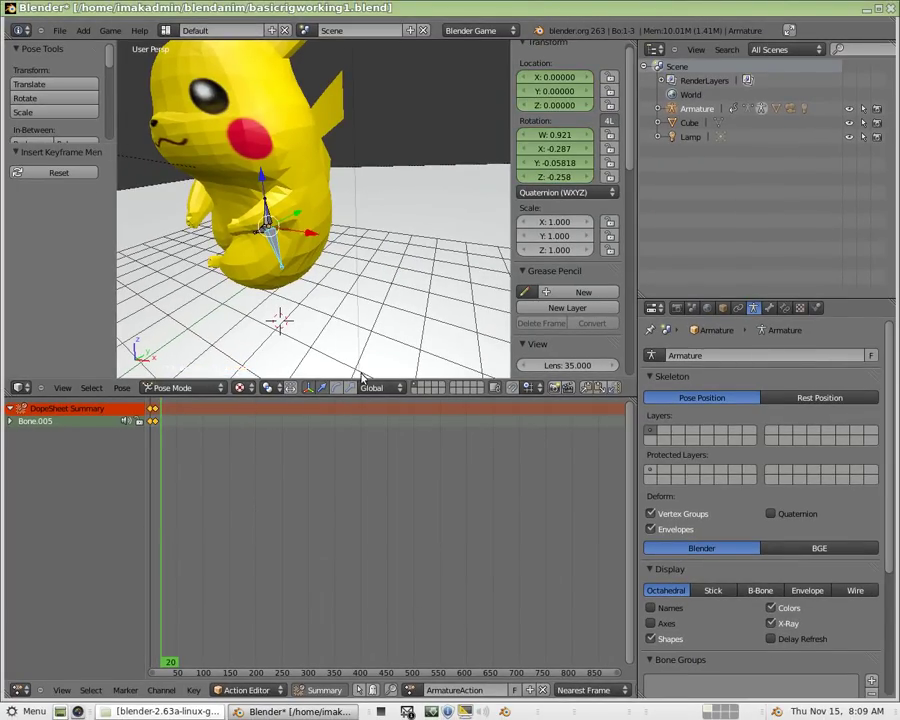
{"action": "key", "text": "r"}
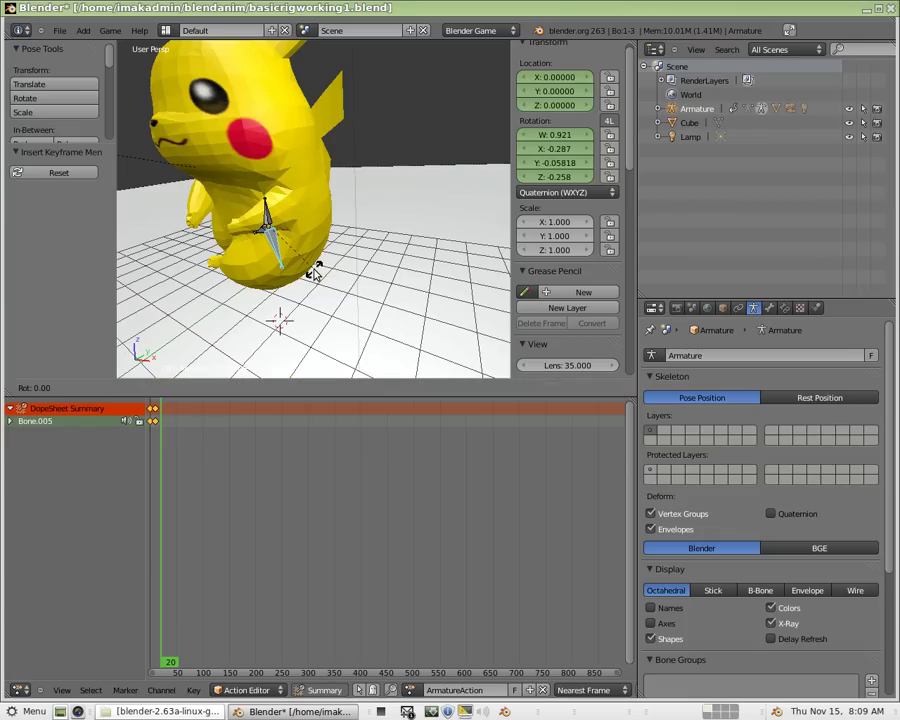
{"action": "type", "text": "-40"}
{"action": "key", "text": "Return"}
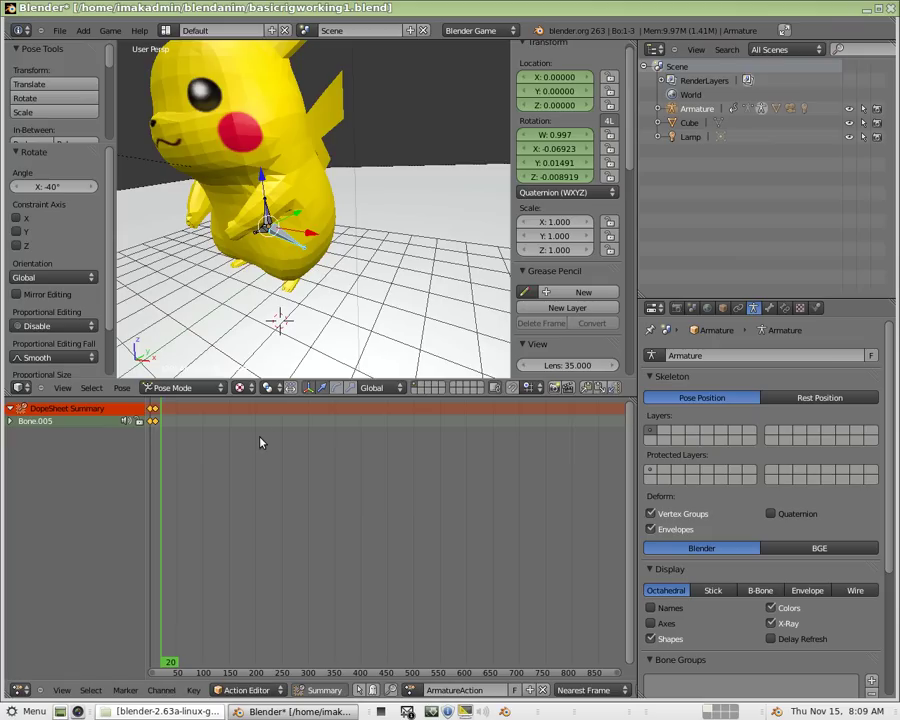
{"action": "key", "text": "i"}
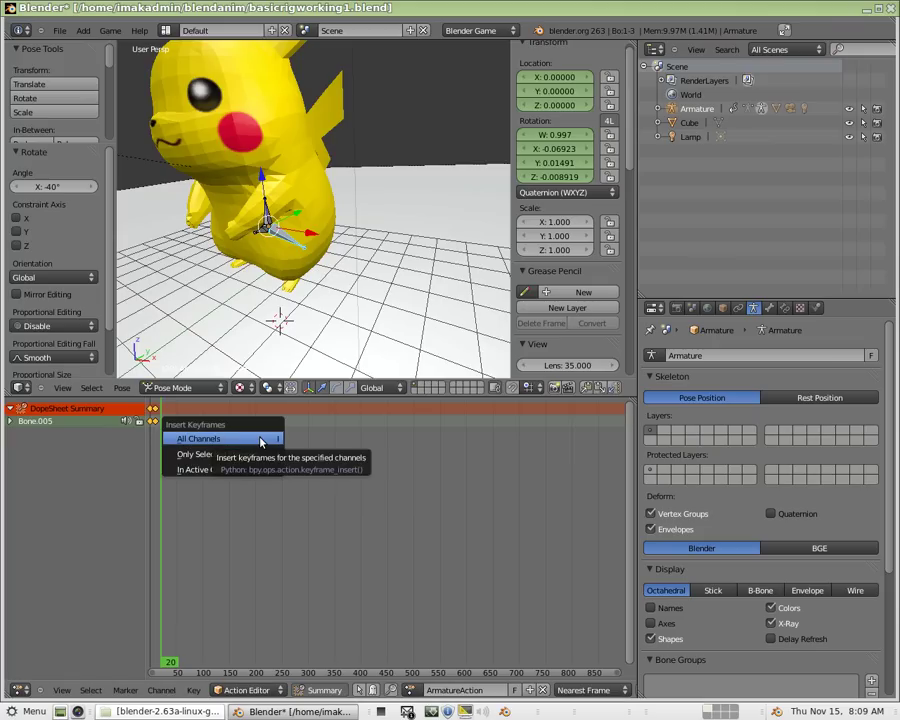
{"action": "key", "text": "i"}
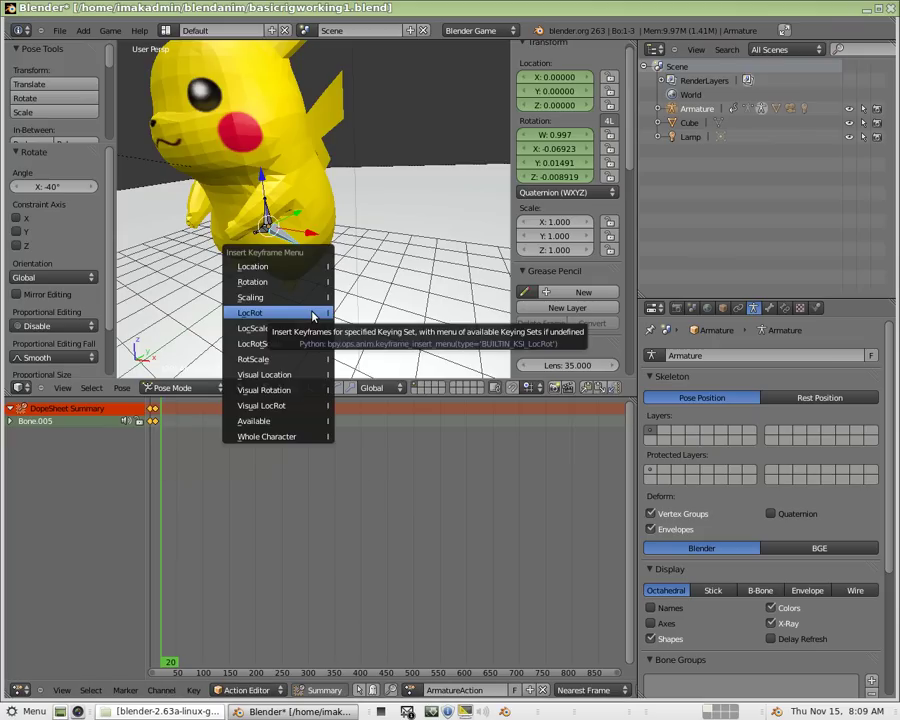
{"action": "left_click", "coordinate": [313, 314]}
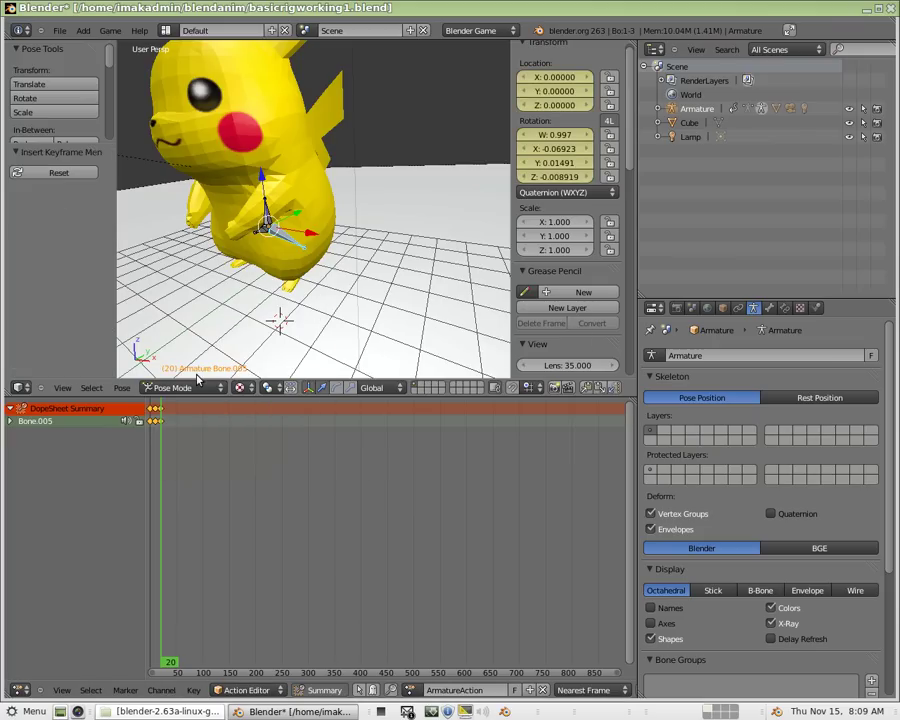
- Return to frame 0 and select the opposite leg bone, Bone.001, viewing it from the character's other side
{"action": "left_click", "coordinate": [145, 592]}
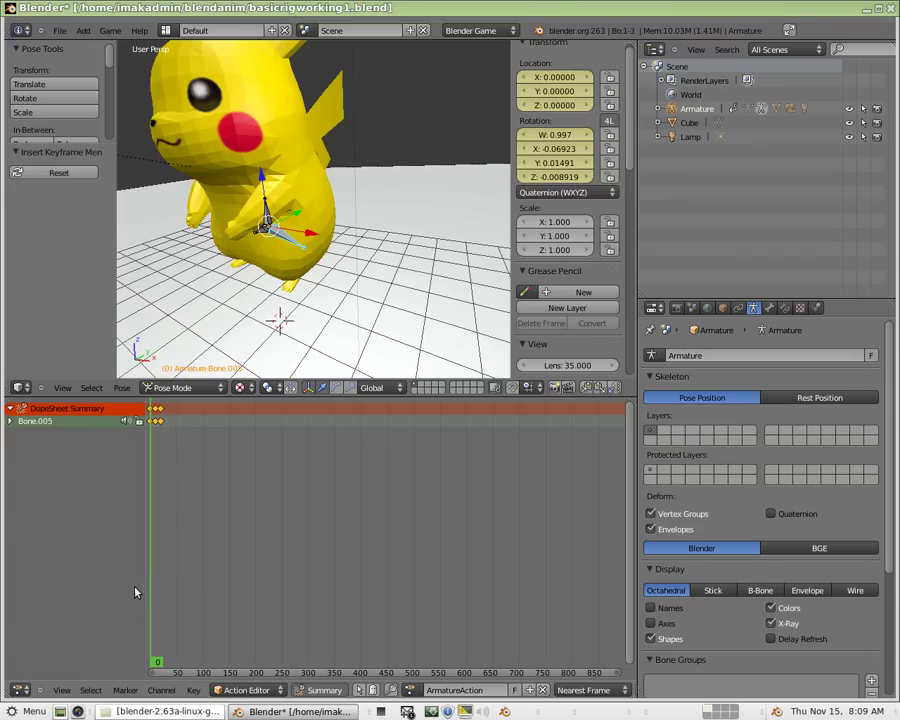
{"action": "mouse_move", "coordinate": [142, 586]}
{"action": "left_mouse_down"}
{"action": "mouse_move", "coordinate": [161, 583]}
{"action": "mouse_move", "coordinate": [139, 574]}
{"action": "mouse_move", "coordinate": [163, 574]}
{"action": "mouse_move", "coordinate": [140, 570]}
{"action": "left_mouse_up"}
{"action": "middle_click_drag", "start_coordinate": [174, 306], "coordinate": [395, 240]}
{"action": "right_click", "coordinate": [390, 215]}
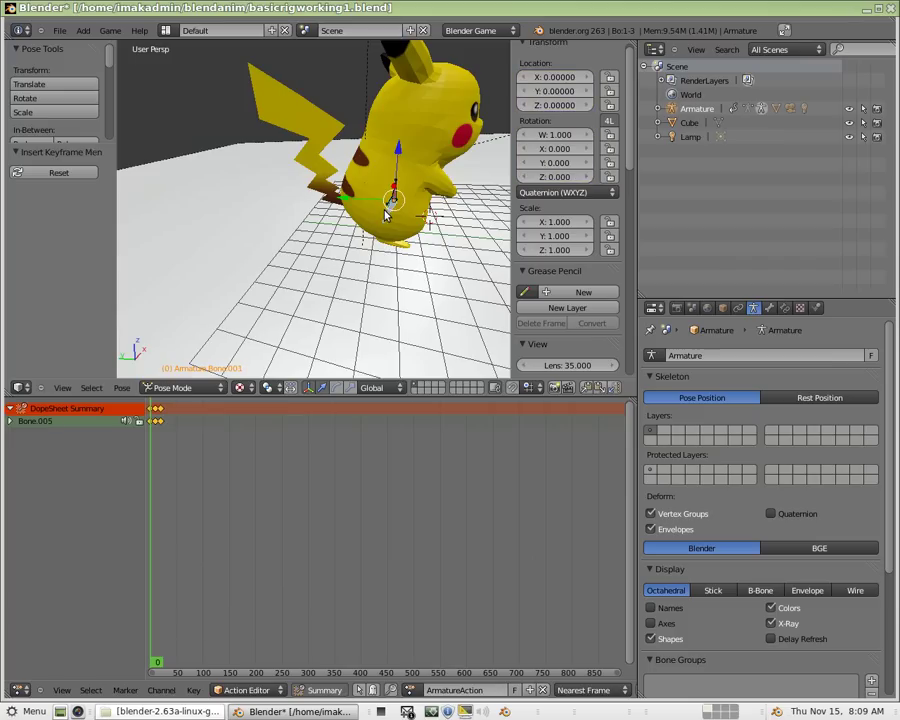
{"action": "middle_click_drag", "start_coordinate": [415, 288], "coordinate": [422, 281]}
{"action": "scroll", "coordinate": [464, 239], "scroll_direction": "up", "scroll_amount": 5}
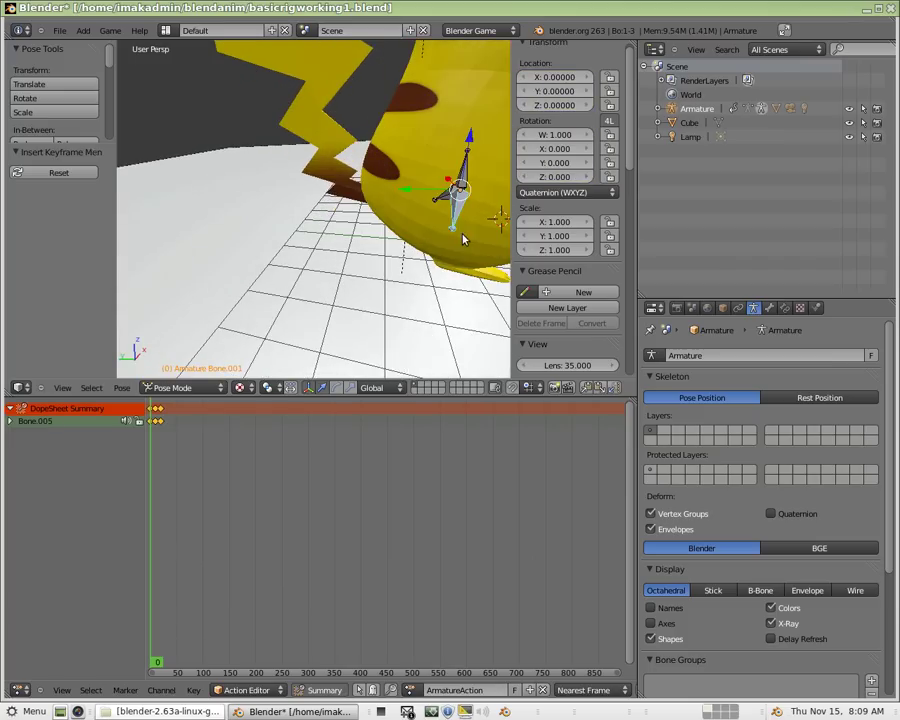
{"action": "scroll", "coordinate": [458, 233], "scroll_direction": "up", "scroll_amount": 4}
{"action": "scroll", "coordinate": [458, 233], "scroll_direction": "down", "scroll_amount": 8}
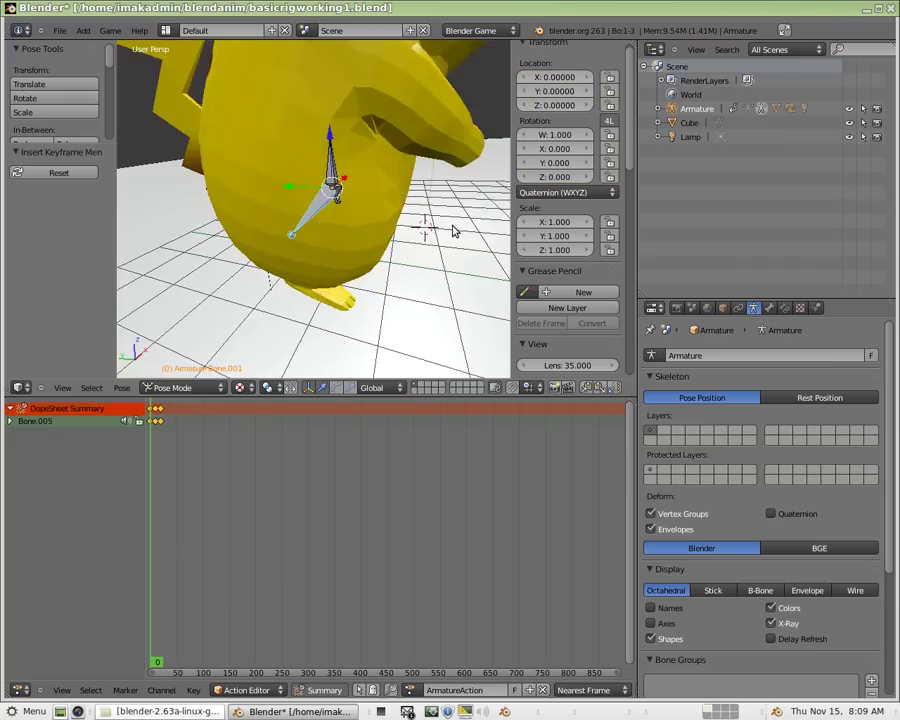
{"action": "middle_click_drag", "start_coordinate": [458, 233], "coordinate": [275, 269]}
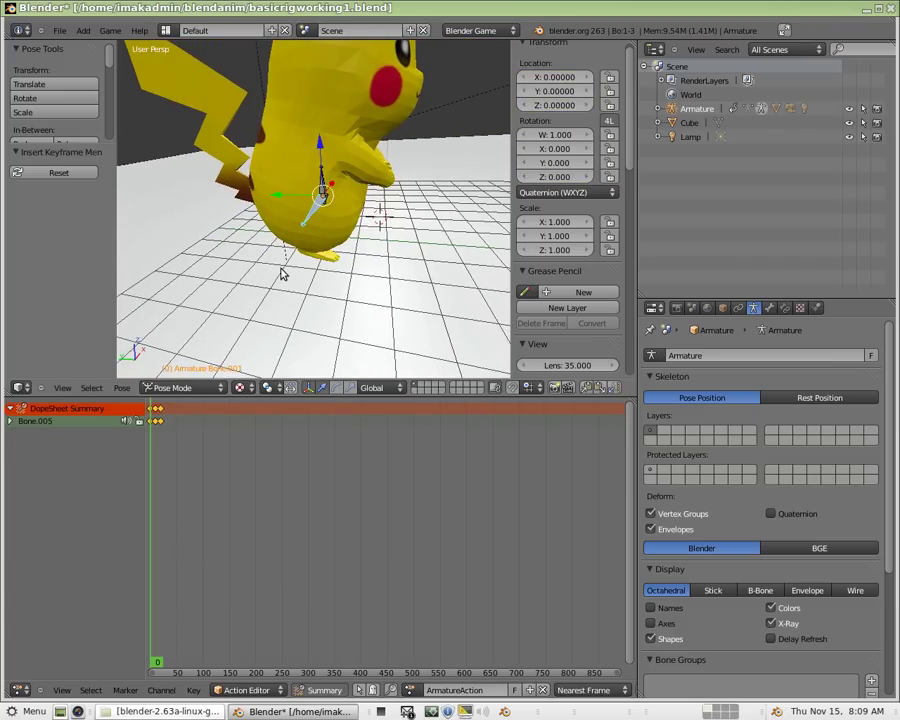
- Rotate Bone.001 by -40° and insert a LocRot keyframe at frame 0
{"action": "type", "text": "r"}
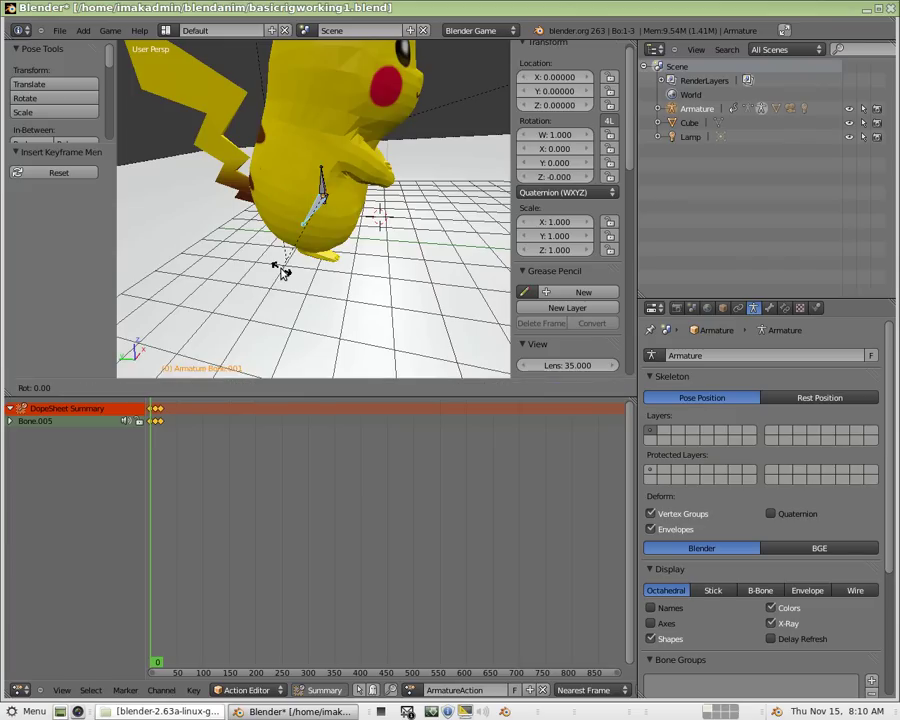
{"action": "type", "text": "40"}
{"action": "key", "text": "Return"}
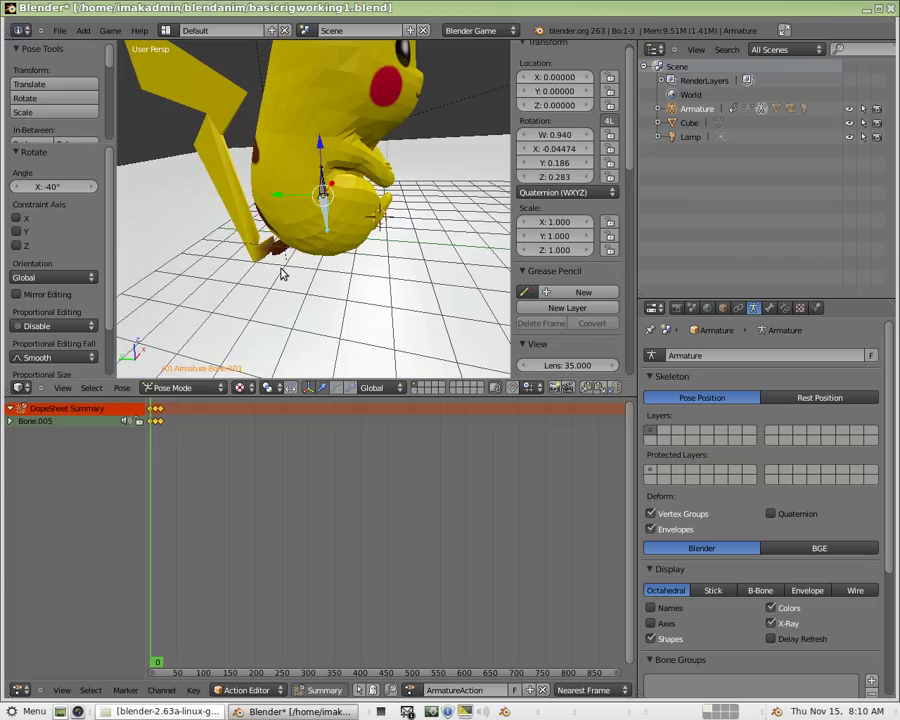
{"action": "key", "text": "i"}
{"action": "left_click", "coordinate": [283, 272]}
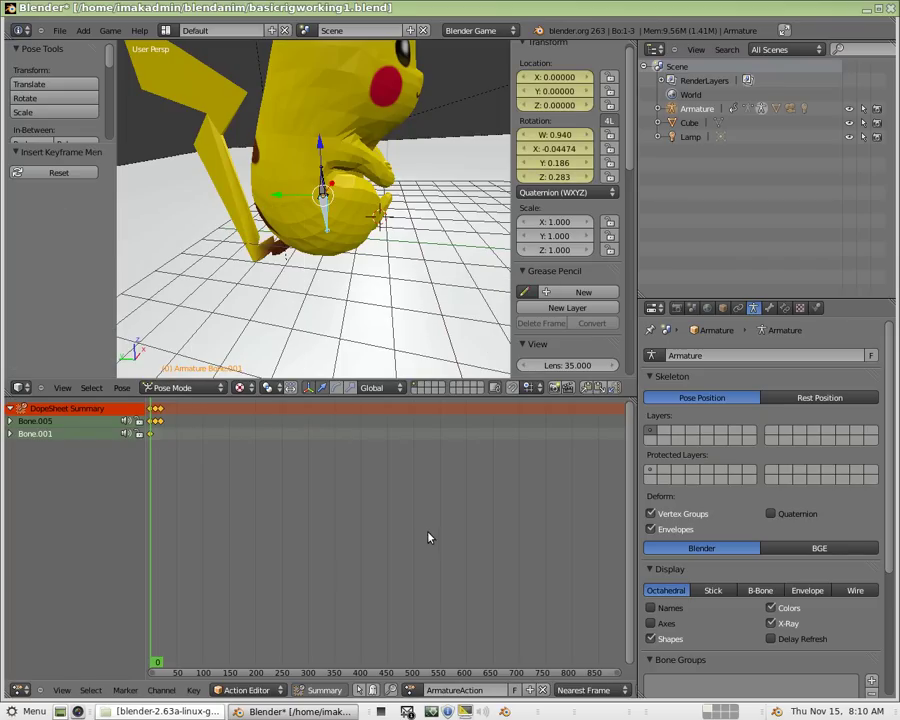
- Go to frame 10, rotate Bone.001 by 40° and insert a LocRot keyframe
{"action": "key", "text": "alt+a"}
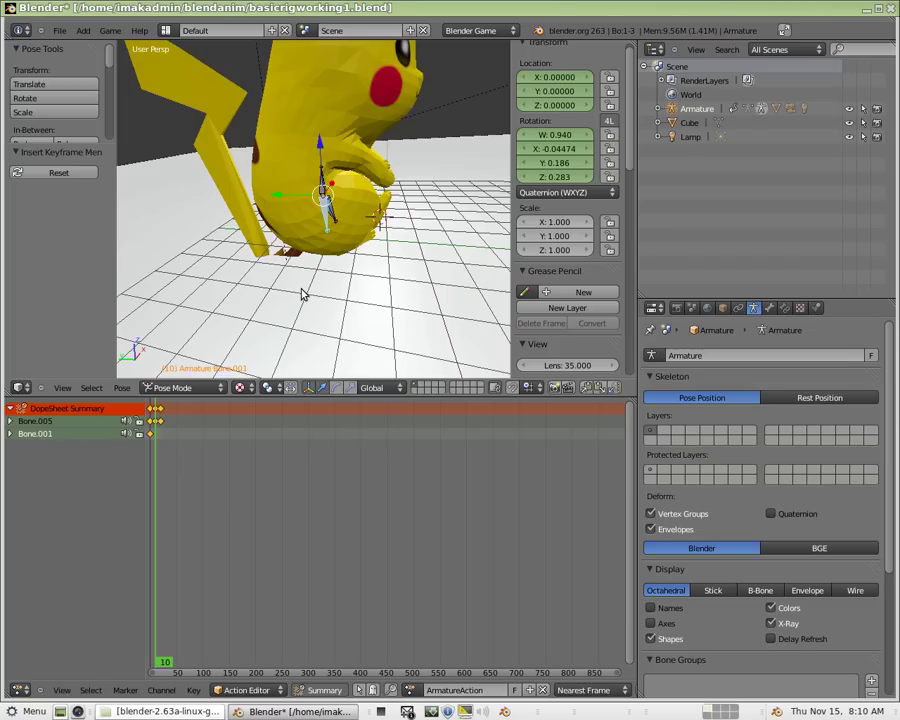
{"action": "type", "text": "r40"}
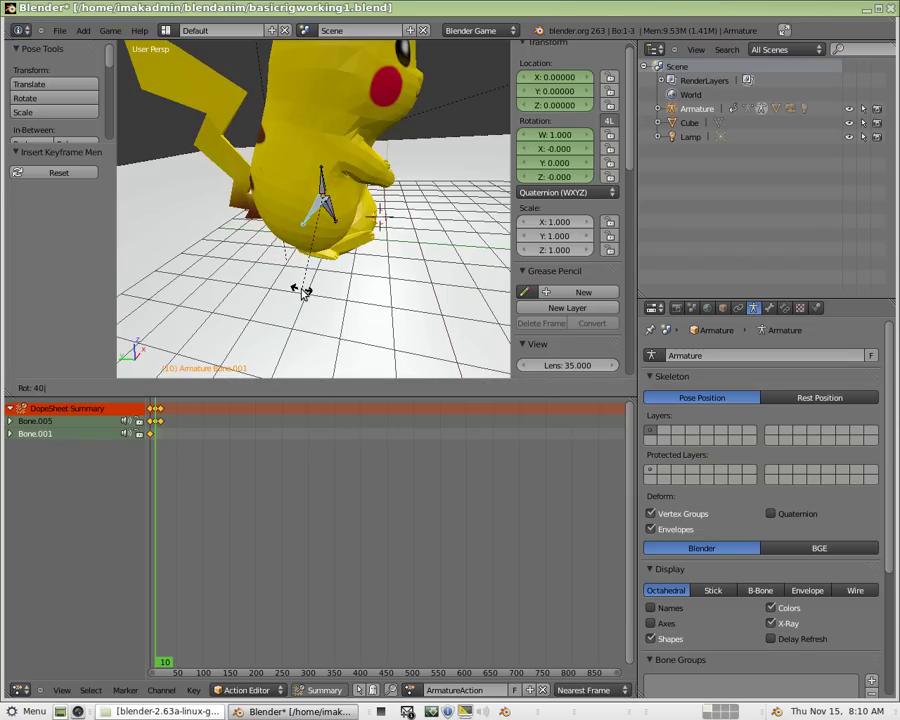
{"action": "key", "text": "Return"}
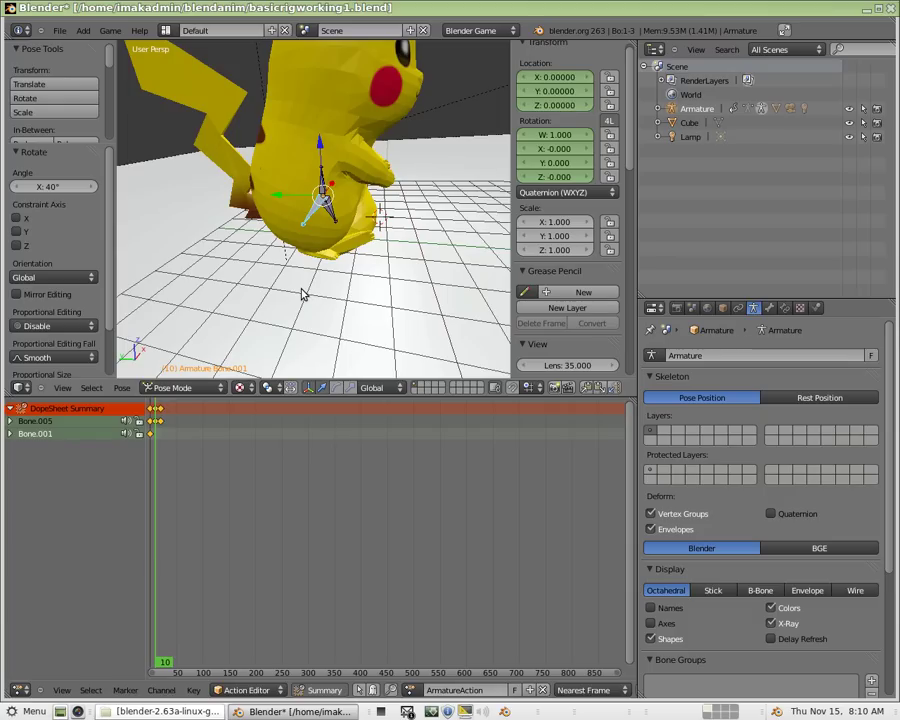
{"action": "key", "text": "i"}
{"action": "left_click", "coordinate": [303, 291]}
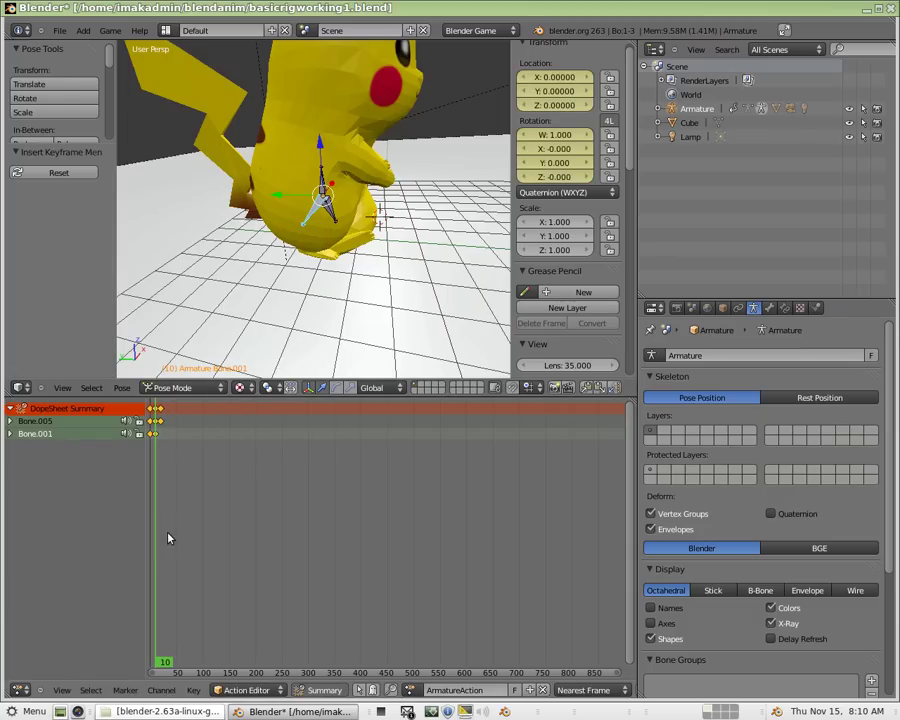
- Go to frame 20, rotate Bone.001 by -40° and insert a LocRot keyframe
{"action": "left_click_drag", "start_coordinate": [156, 530], "coordinate": [160, 535]}
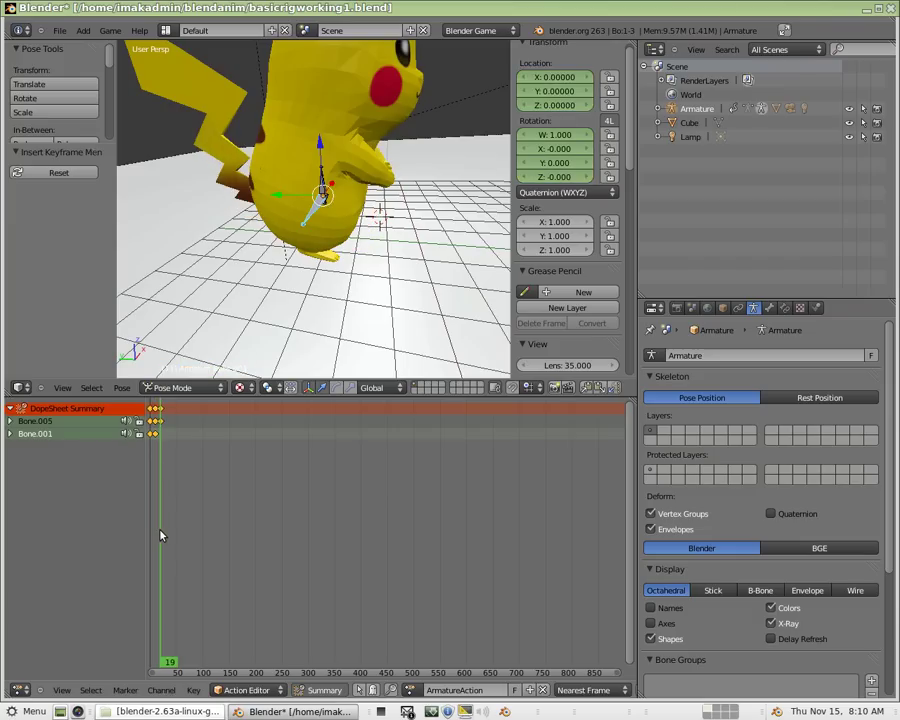
{"action": "key", "text": "Right"}
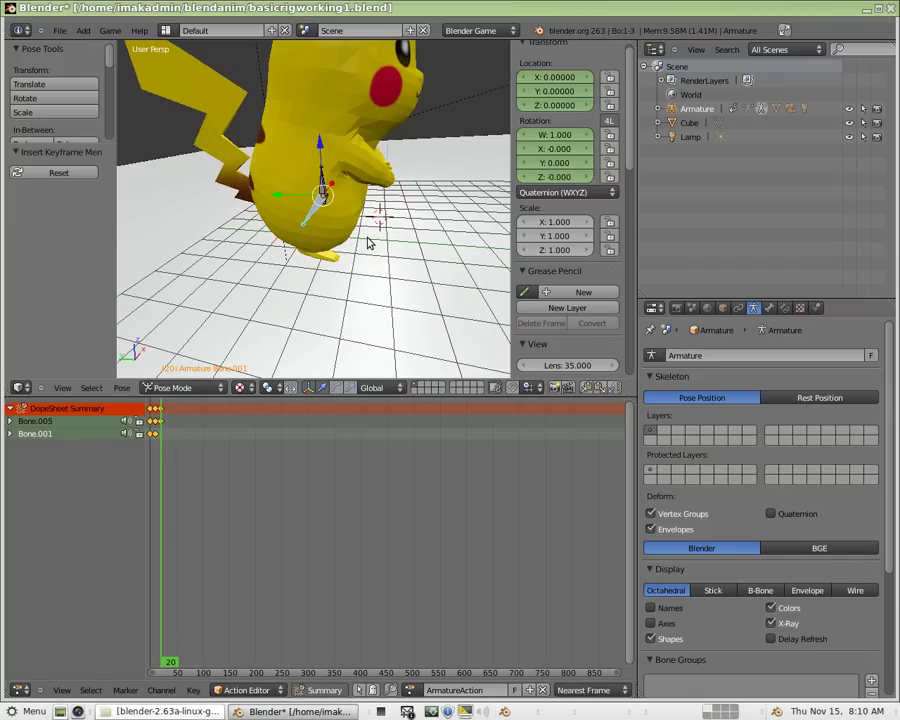
{"action": "type", "text": "r-40"}
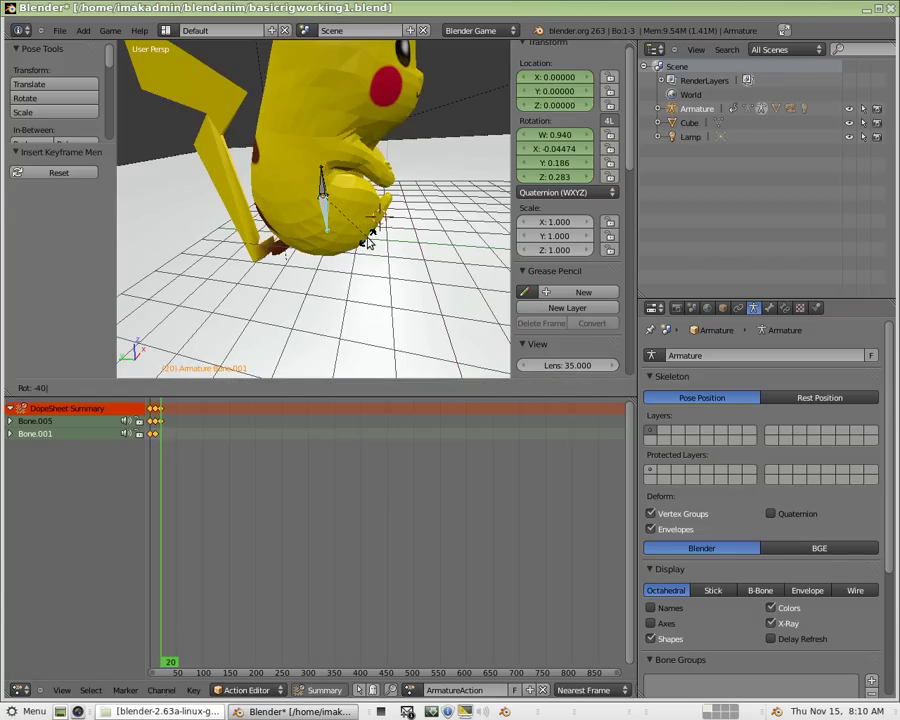
{"action": "key", "text": "Return"}
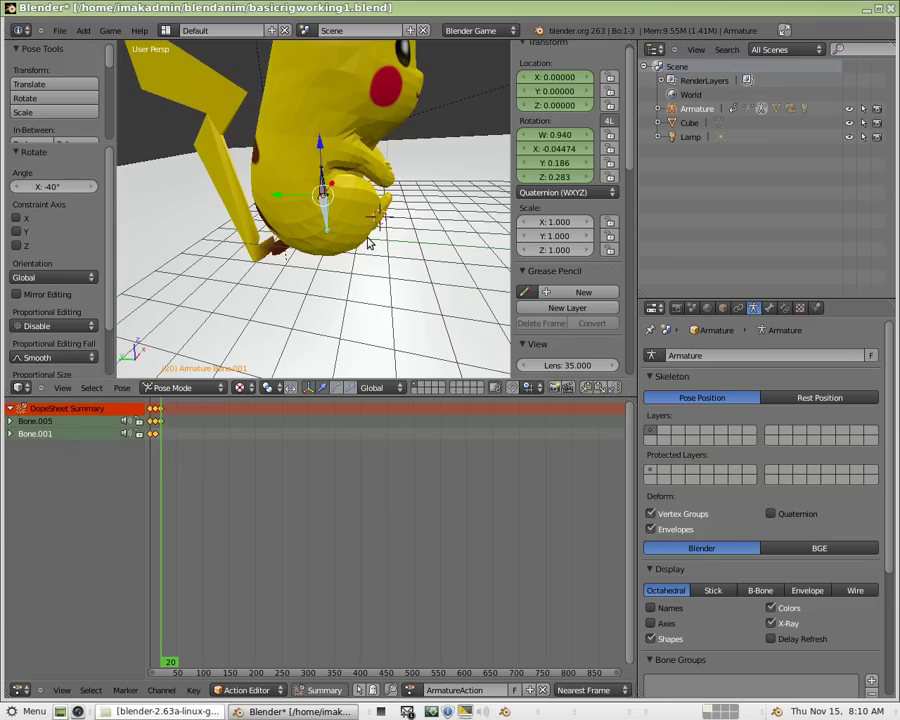
{"action": "key", "text": "i"}
{"action": "left_click", "coordinate": [370, 239]}
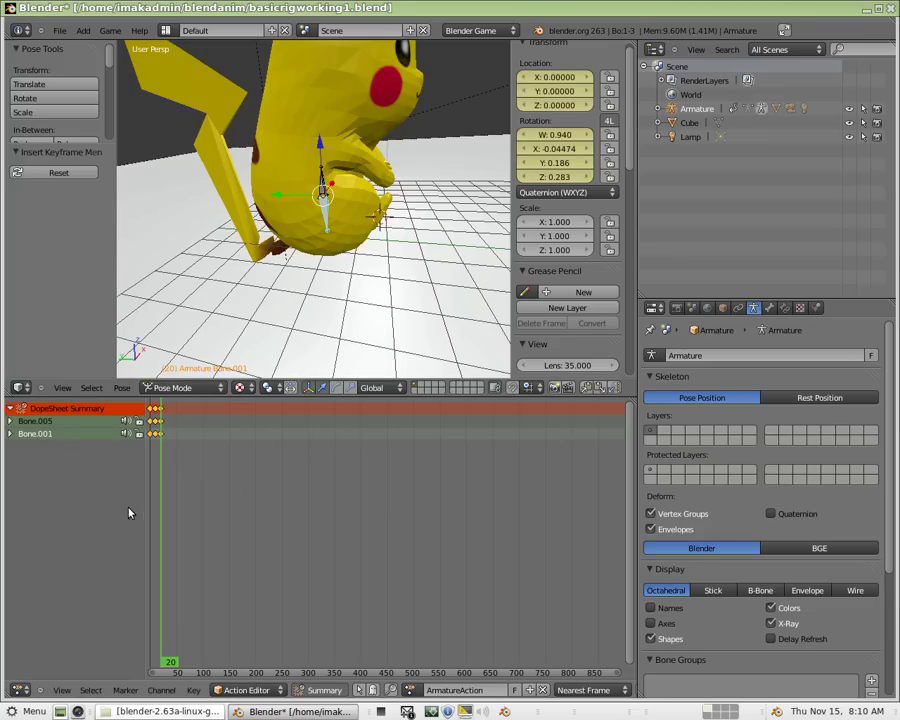
- Return the animation to frame 0 and view the whole character from the front
{"action": "middle_click_drag", "start_coordinate": [368, 267], "coordinate": [222, 270]}
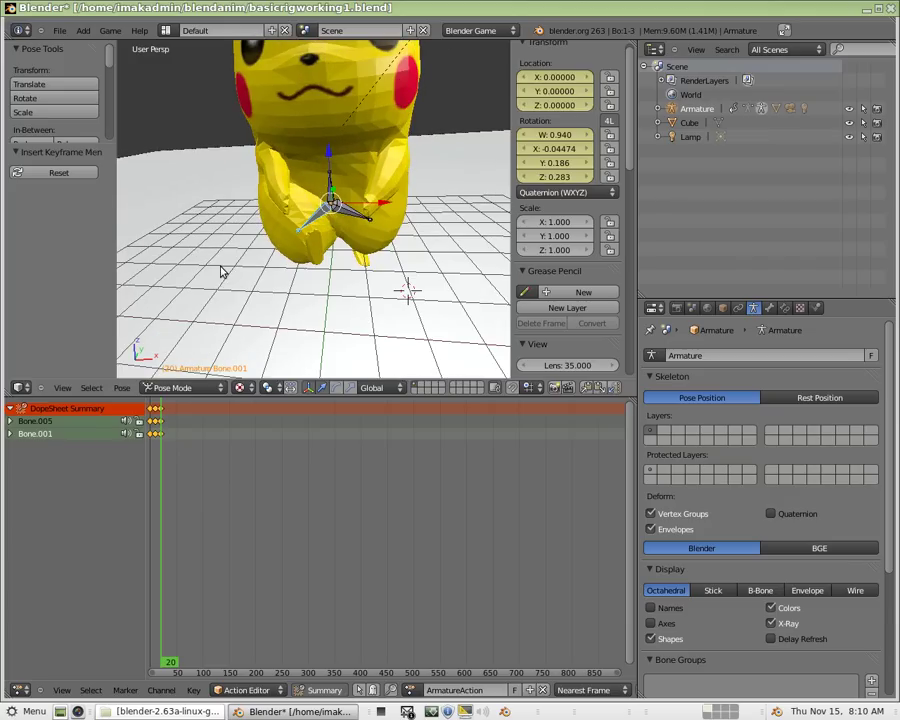
{"action": "left_click", "coordinate": [150, 494]}
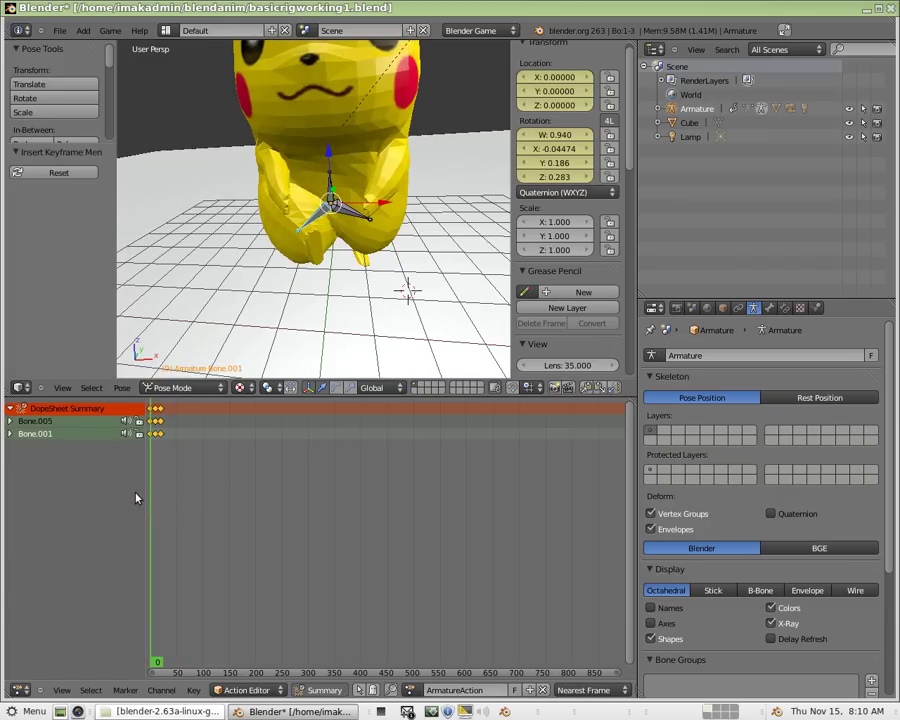
{"action": "left_click_drag", "start_coordinate": [148, 494], "coordinate": [129, 492]}
{"action": "scroll", "coordinate": [255, 255], "scroll_direction": "down", "scroll_amount": 3}
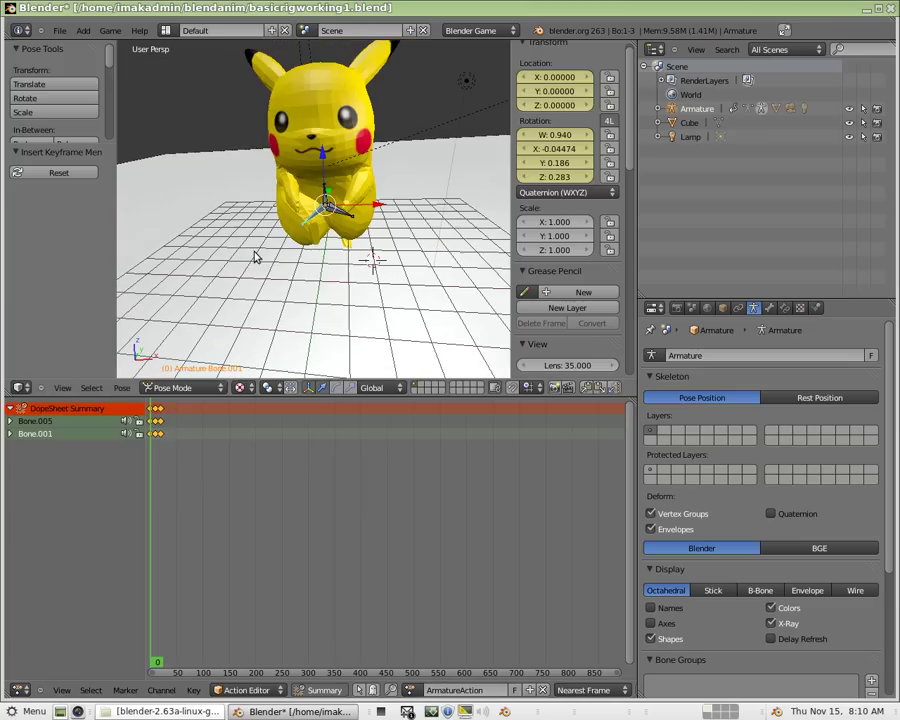
- In the Logic Editor, add a Keyboard sensor, an And controller and an Action actuator to the armature
{"action": "left_click", "coordinate": [20, 690]}
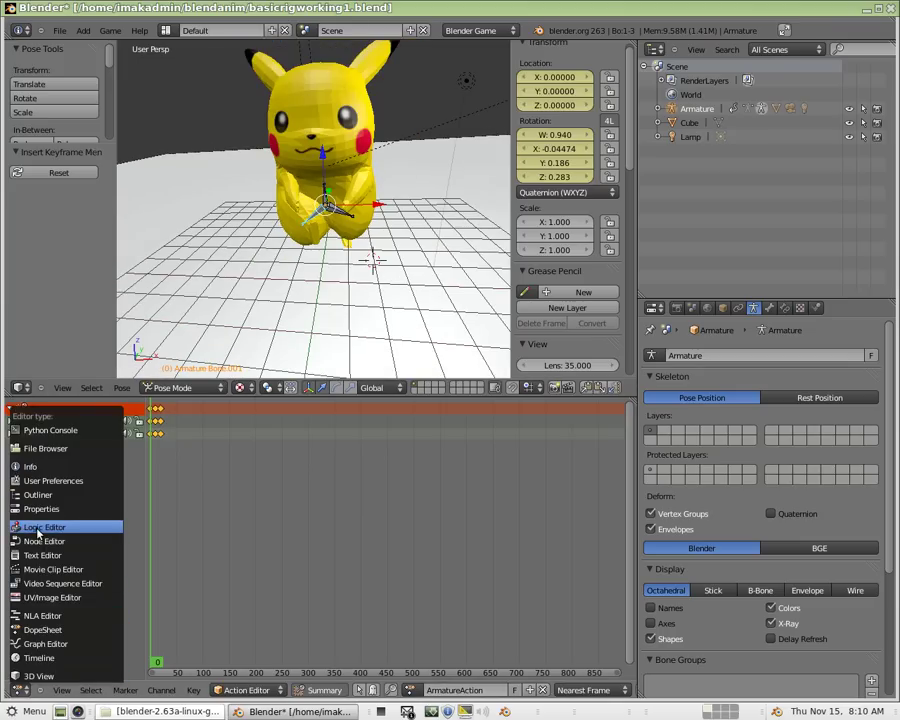
{"action": "left_click", "coordinate": [38, 527]}
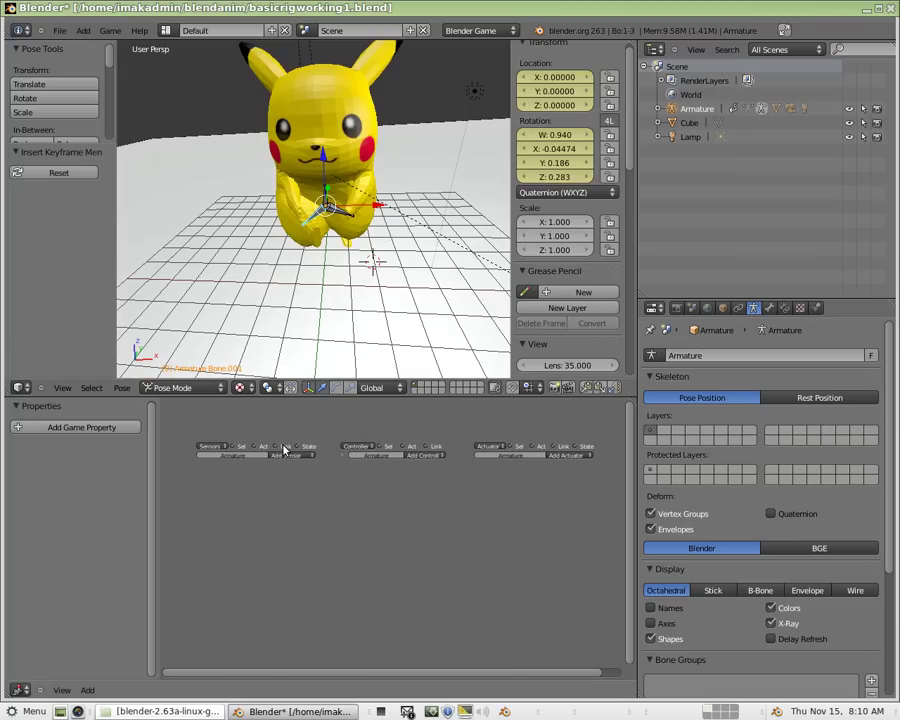
{"action": "left_click", "coordinate": [286, 455]}
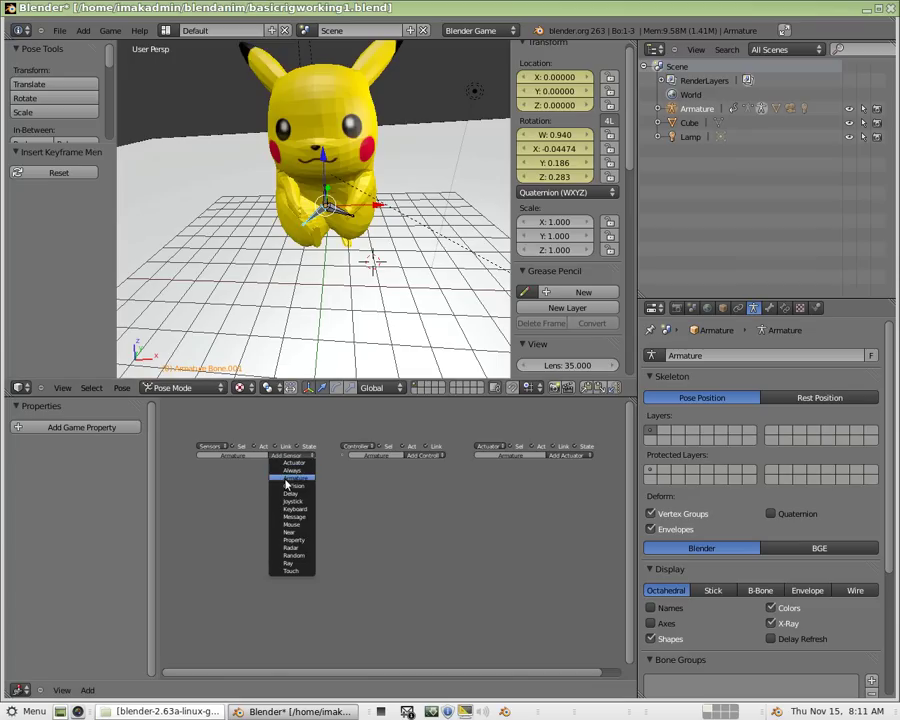
{"action": "left_click", "coordinate": [293, 509]}
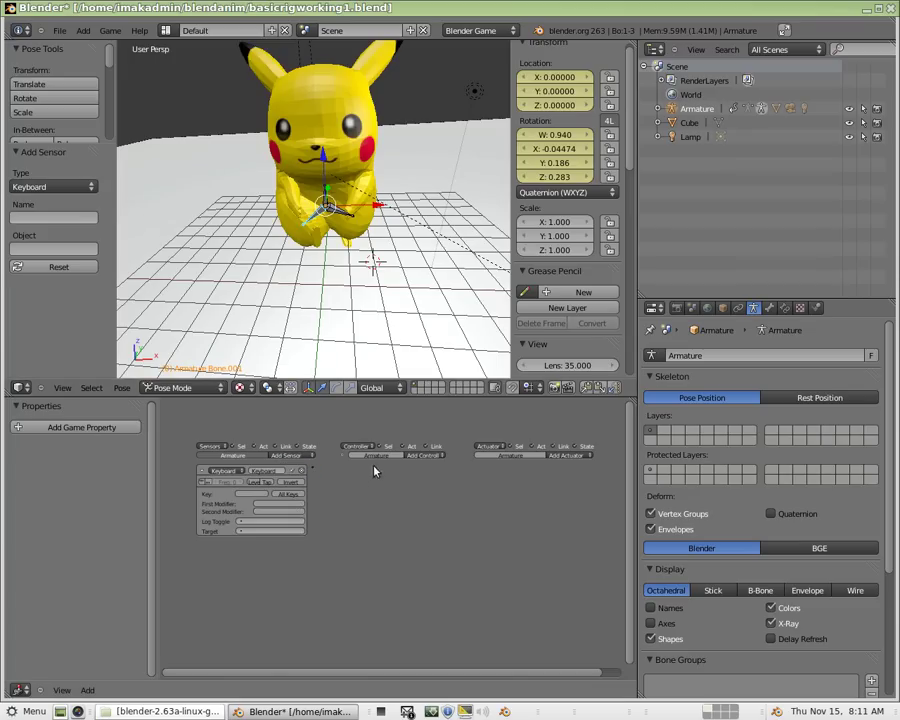
{"action": "left_click", "coordinate": [419, 462]}
{"action": "left_click", "coordinate": [420, 472]}
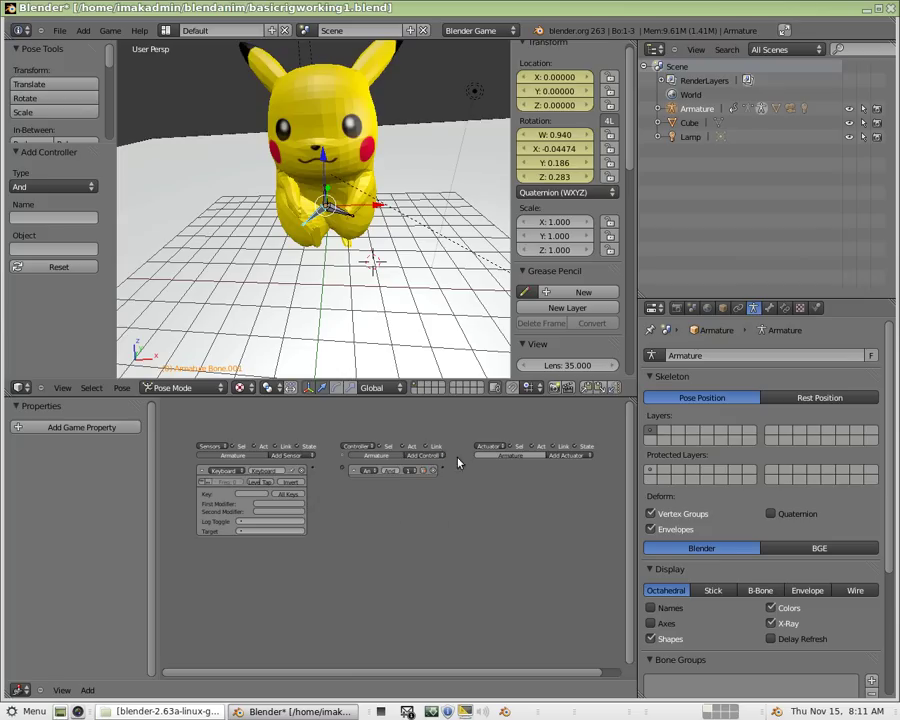
{"action": "left_click", "coordinate": [564, 456]}
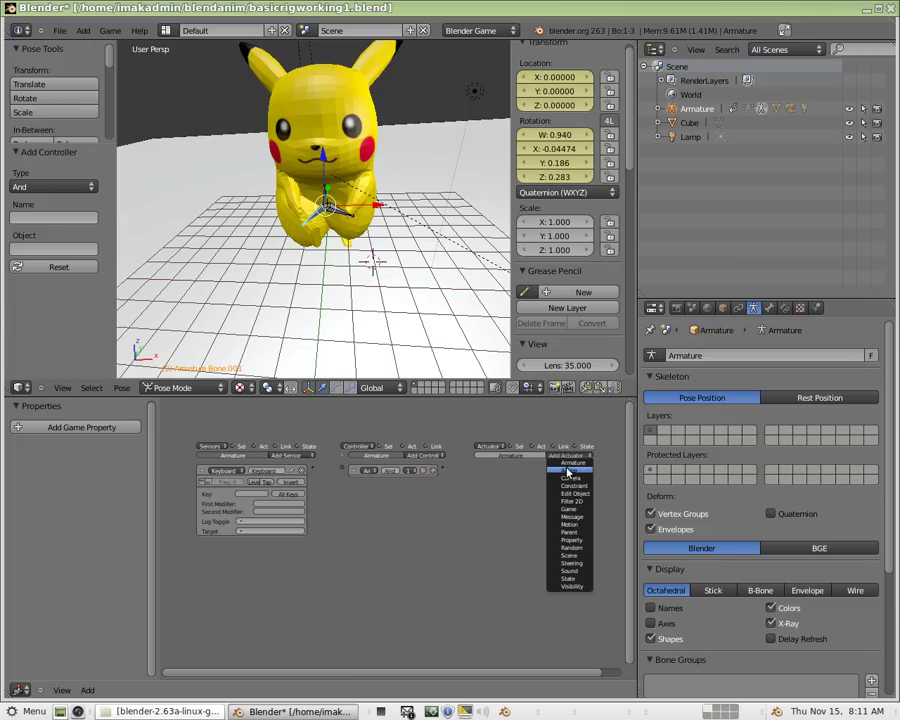
{"action": "left_click", "coordinate": [568, 470]}
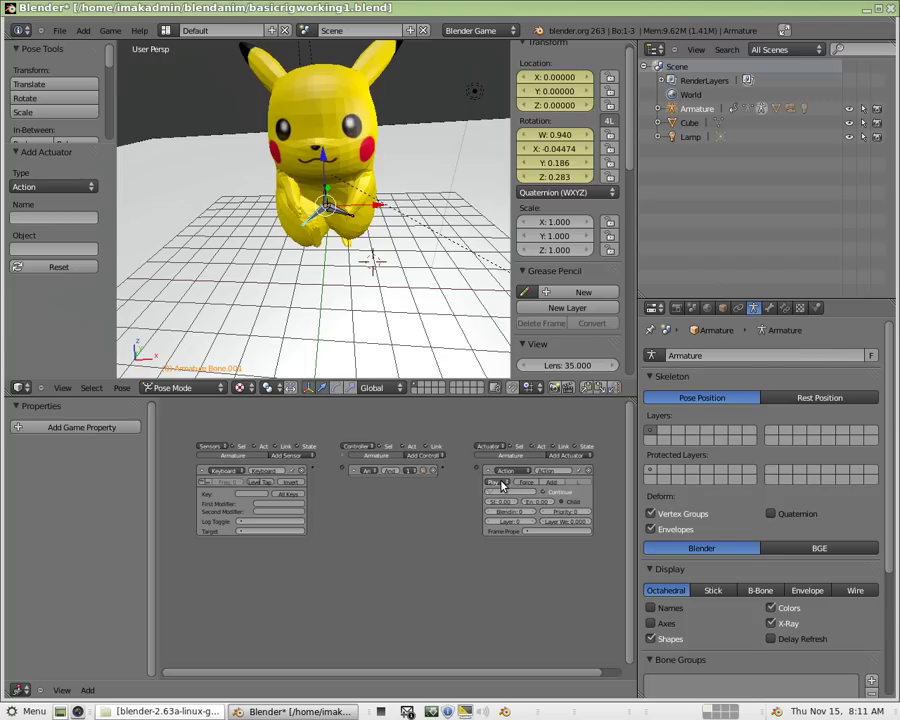
- Set the Action actuator to a Loop playback type and try to assign ArmatureAction to it
{"action": "left_click", "coordinate": [500, 484]}
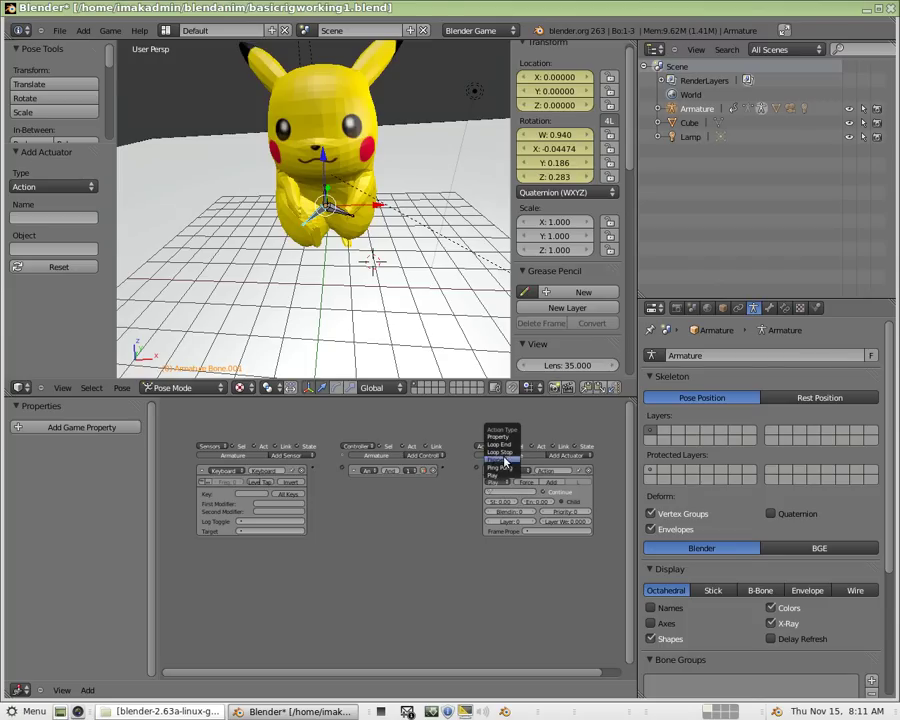
{"action": "left_click", "coordinate": [507, 456]}
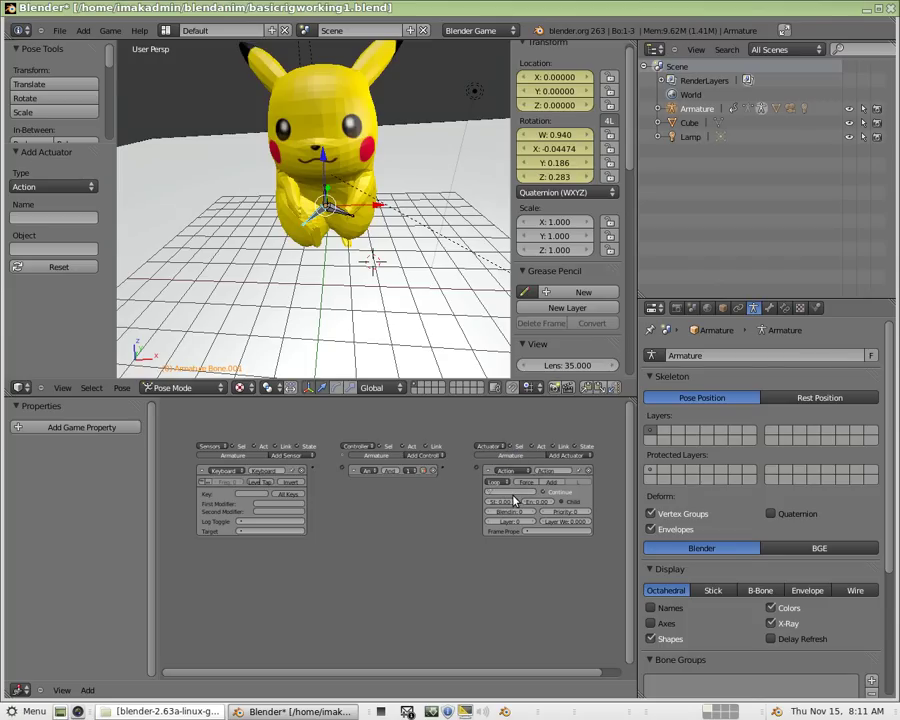
{"action": "left_click", "coordinate": [511, 491]}
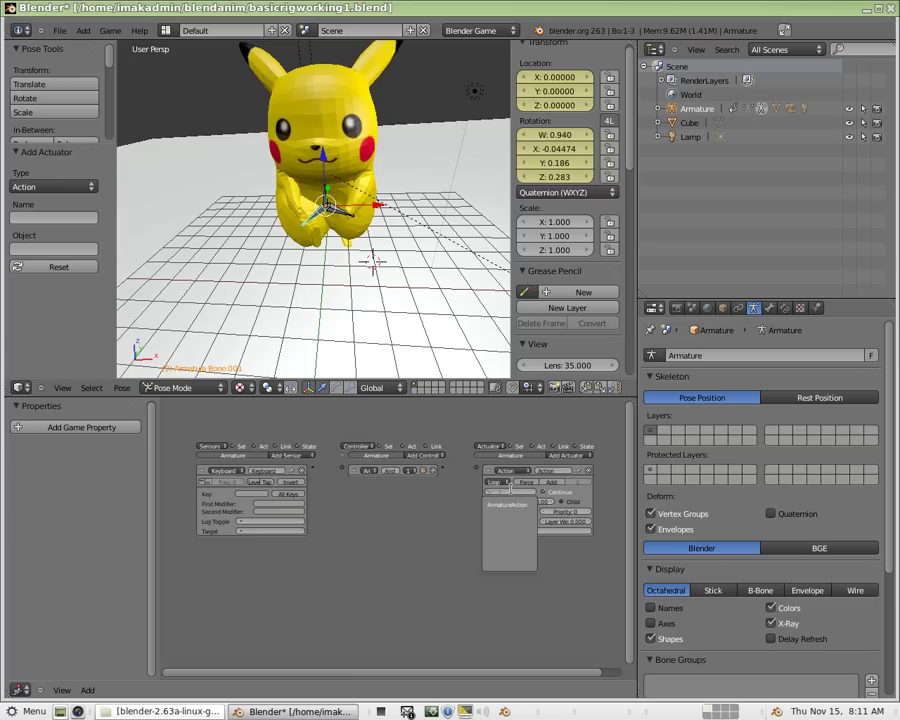
{"action": "left_click", "coordinate": [507, 504]}
- Return to the DopeSheet's Action Editor and rename the armature's action to walk
{"action": "left_click", "coordinate": [17, 690]}
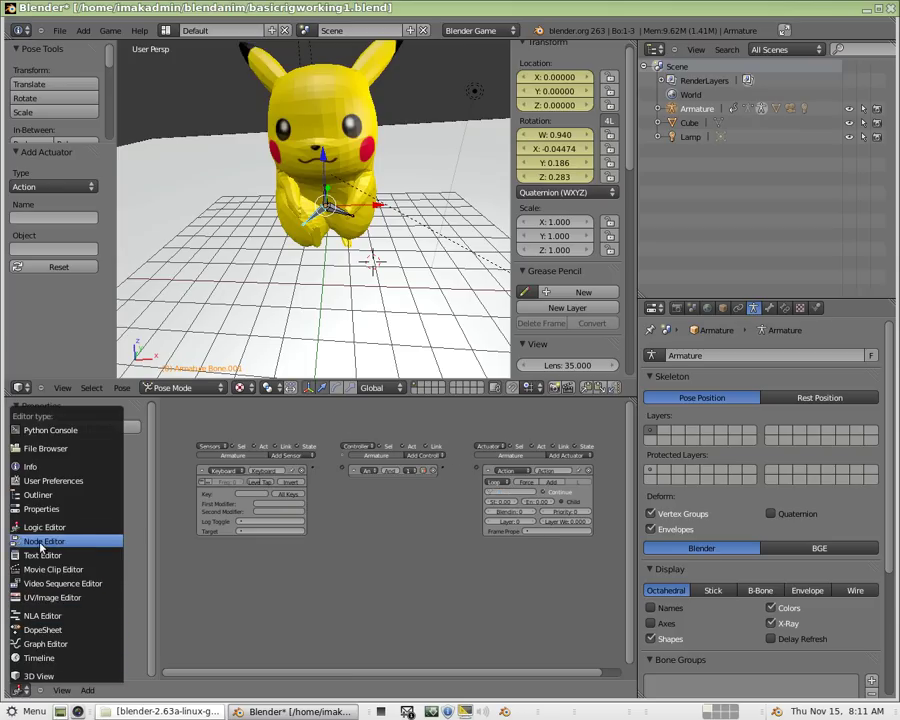
{"action": "left_click", "coordinate": [40, 630]}
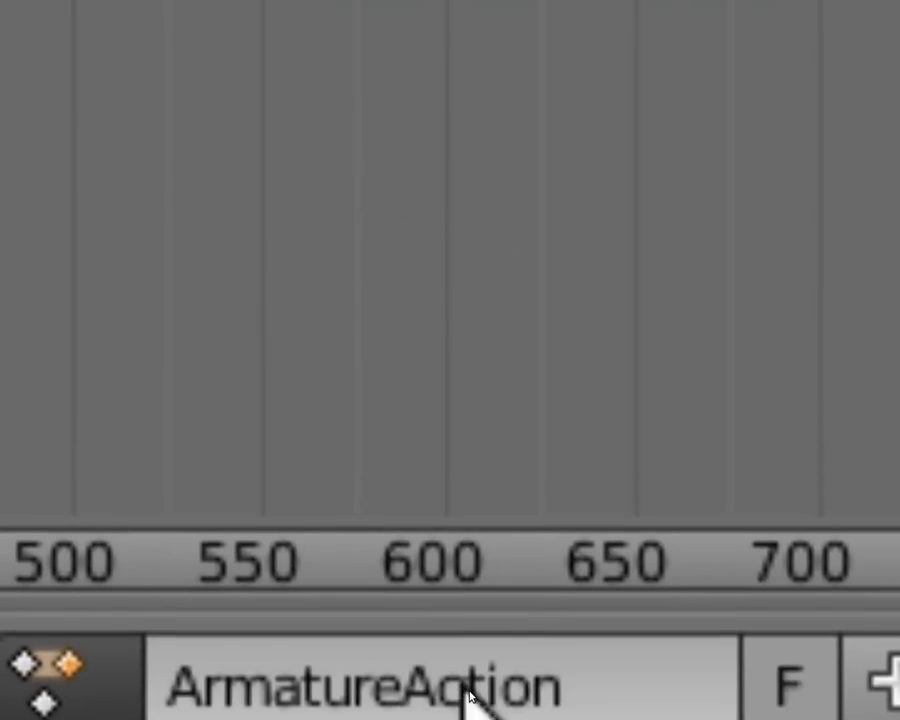
{"action": "left_click", "coordinate": [448, 538]}
{"action": "type", "text": "walk"}
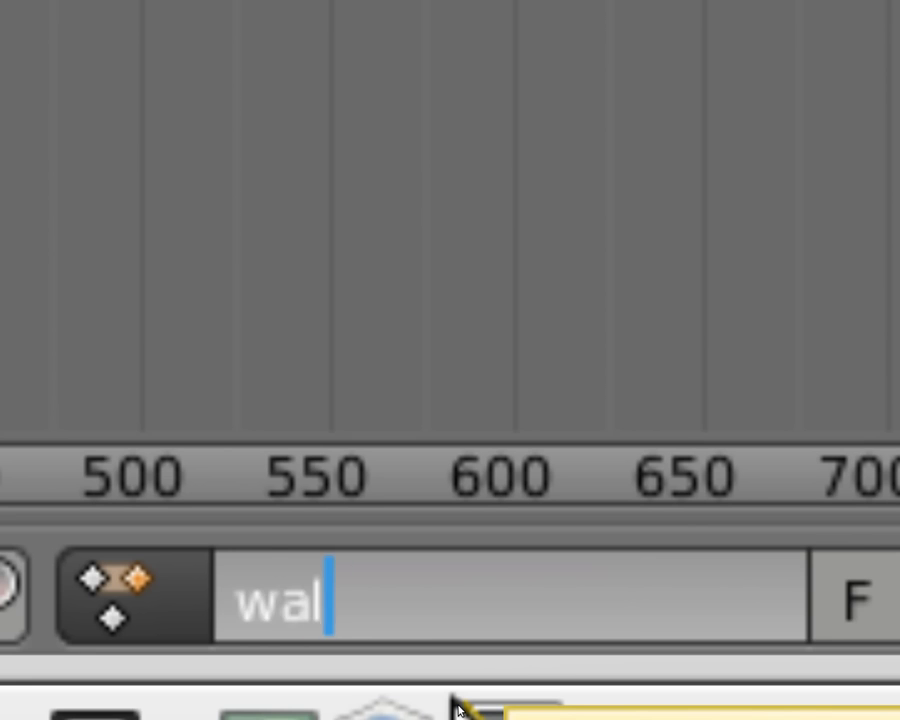
{"action": "key", "text": "Return"}
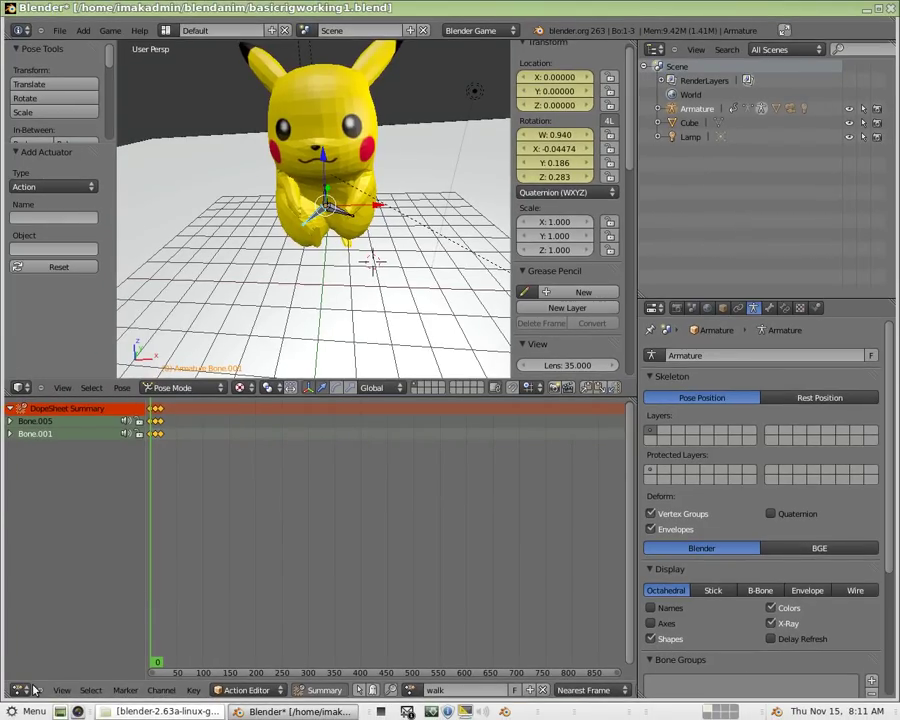
- Go back to the Logic Editor and assign the walk action to the Action actuator
{"action": "left_click", "coordinate": [21, 689]}
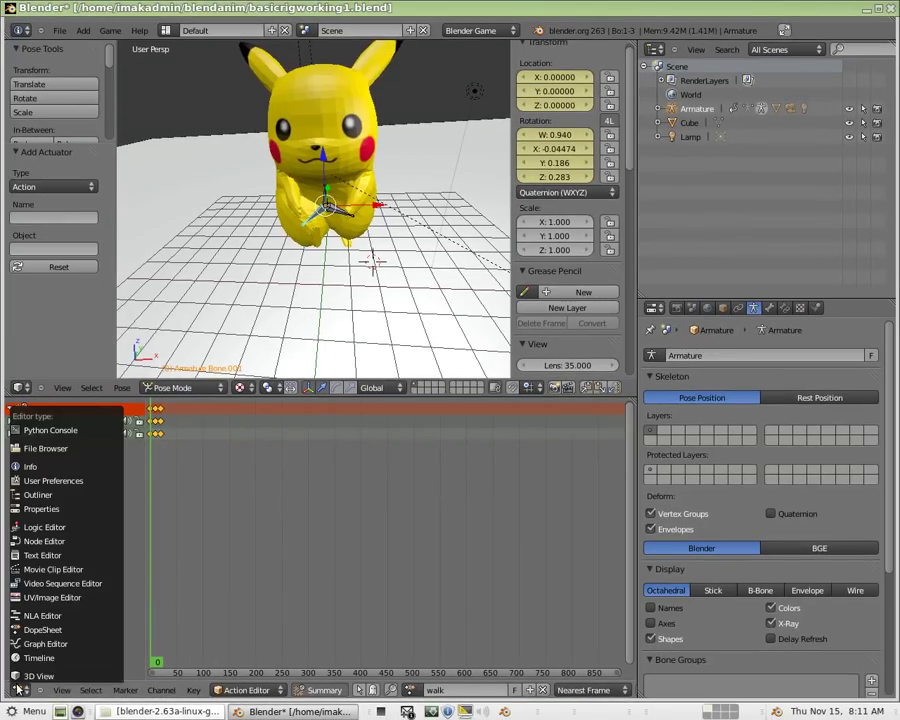
{"action": "left_click", "coordinate": [42, 527]}
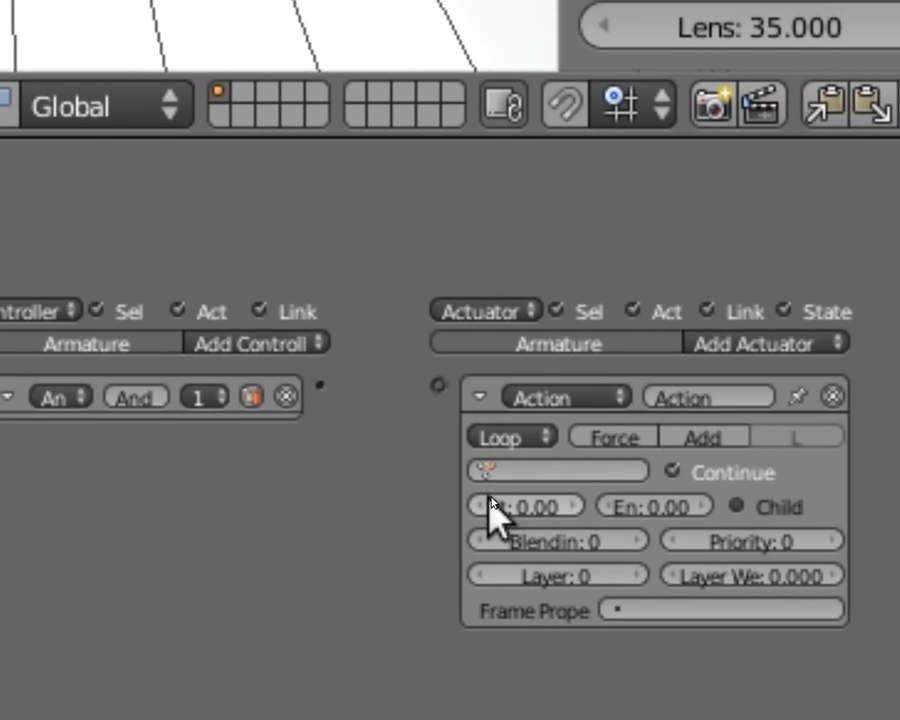
{"action": "left_click", "coordinate": [487, 470]}
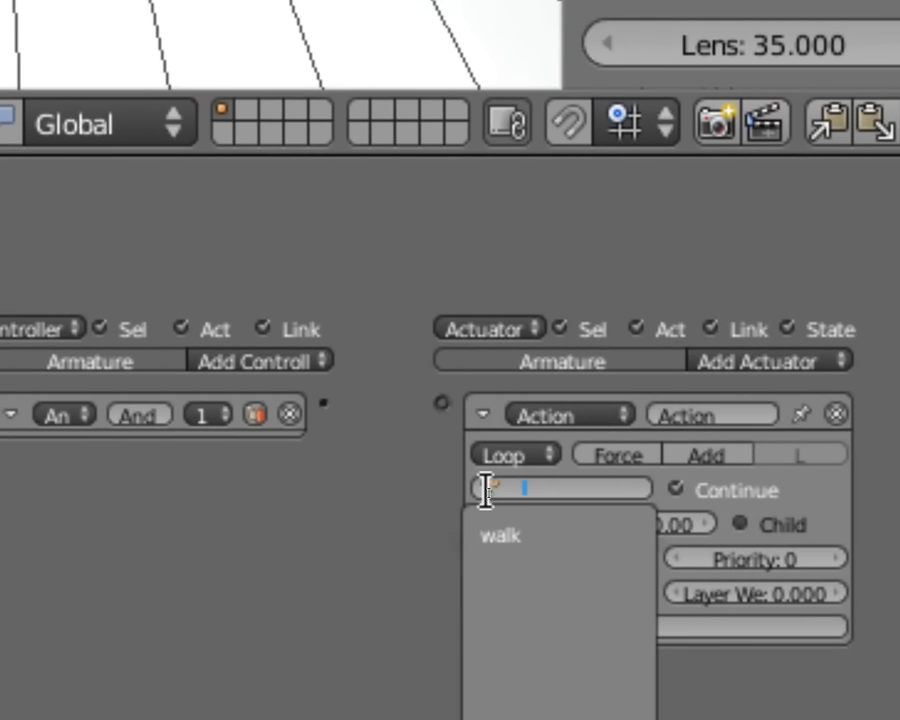
{"action": "left_click", "coordinate": [490, 512]}
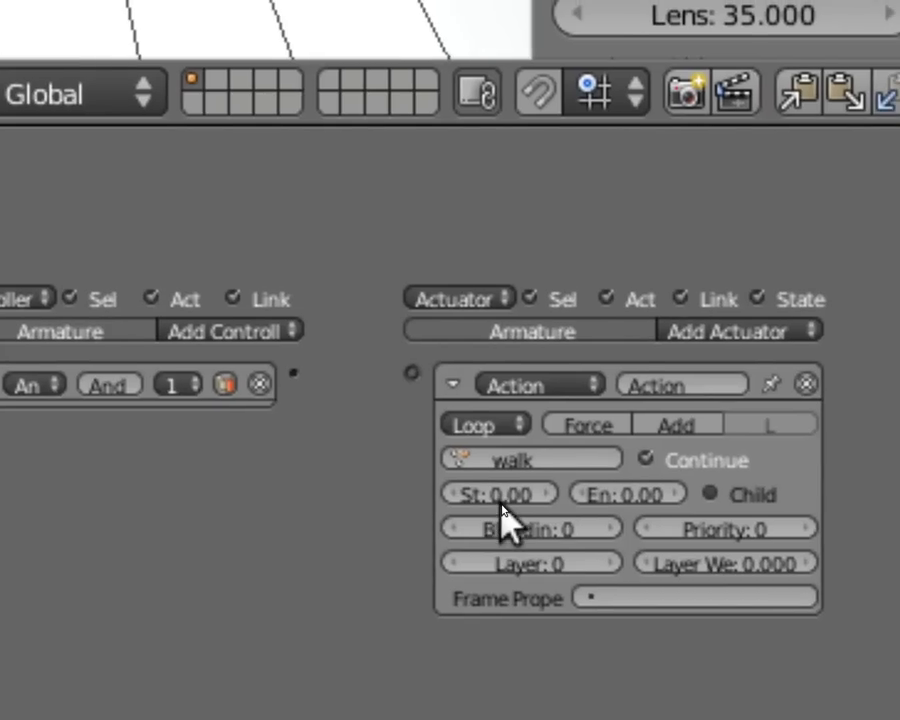
- Set the Action actuator's start frame to 1 and its end frame to 20
{"action": "left_click", "coordinate": [496, 498]}
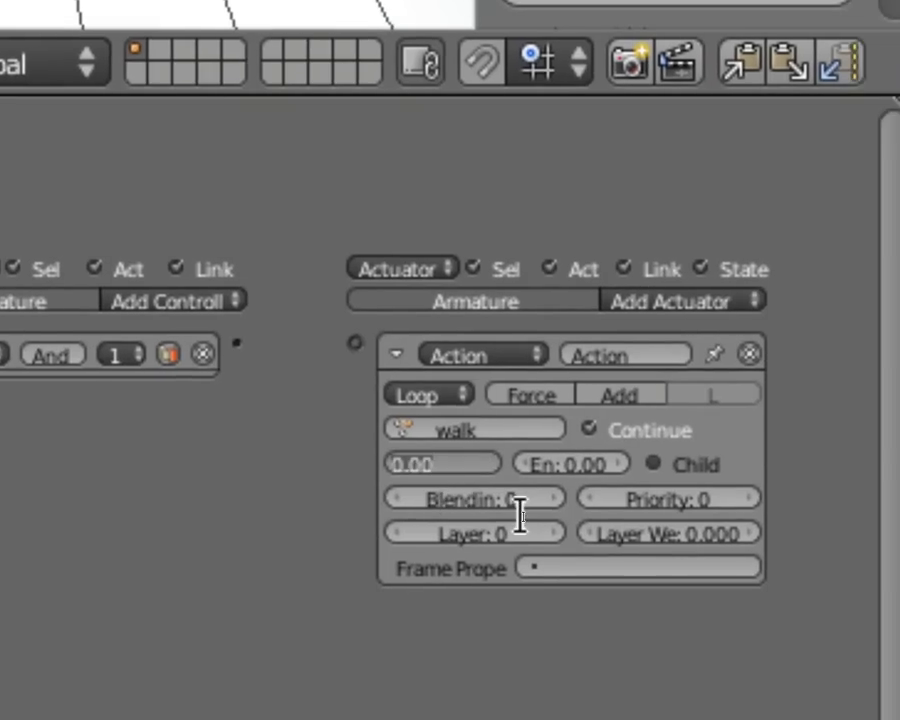
{"action": "type", "text": "1"}
{"action": "key", "text": "Return"}
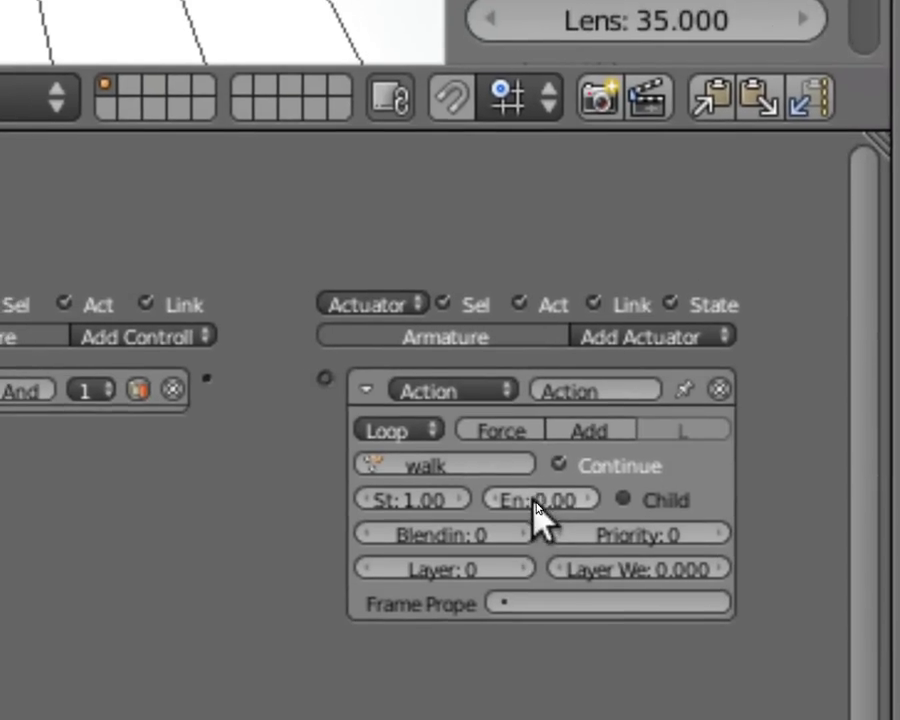
{"action": "left_click", "coordinate": [535, 512]}
{"action": "type", "text": "10"}
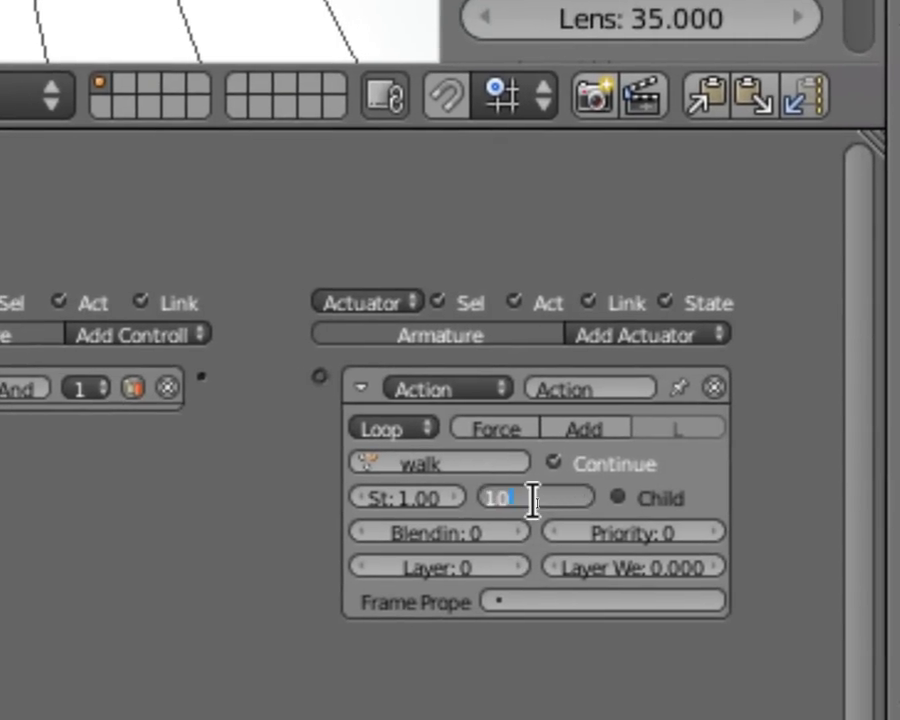
{"action": "key", "text": "Return"}
{"action": "left_click", "coordinate": [533, 500]}
{"action": "type", "text": "20"}
{"action": "key", "text": "Return"}
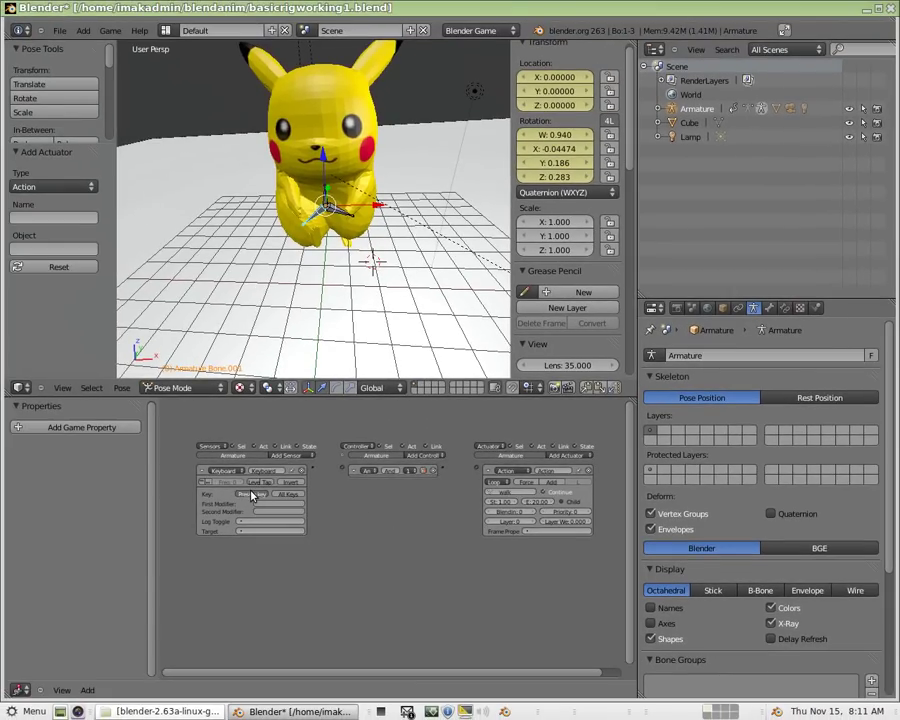
- Assign the W key to the Keyboard sensor and link the sensor through the And controller to the Action actuator
{"action": "key", "text": "w"}
{"action": "mouse_move", "coordinate": [343, 474]}
{"action": "left_mouse_down"}
{"action": "mouse_move", "coordinate": [354, 466]}
{"action": "mouse_move", "coordinate": [428, 478]}
{"action": "mouse_move", "coordinate": [285, 470]}
{"action": "mouse_move", "coordinate": [345, 470]}
{"action": "left_mouse_up"}
{"action": "left_click_drag", "start_coordinate": [442, 471], "coordinate": [477, 472]}
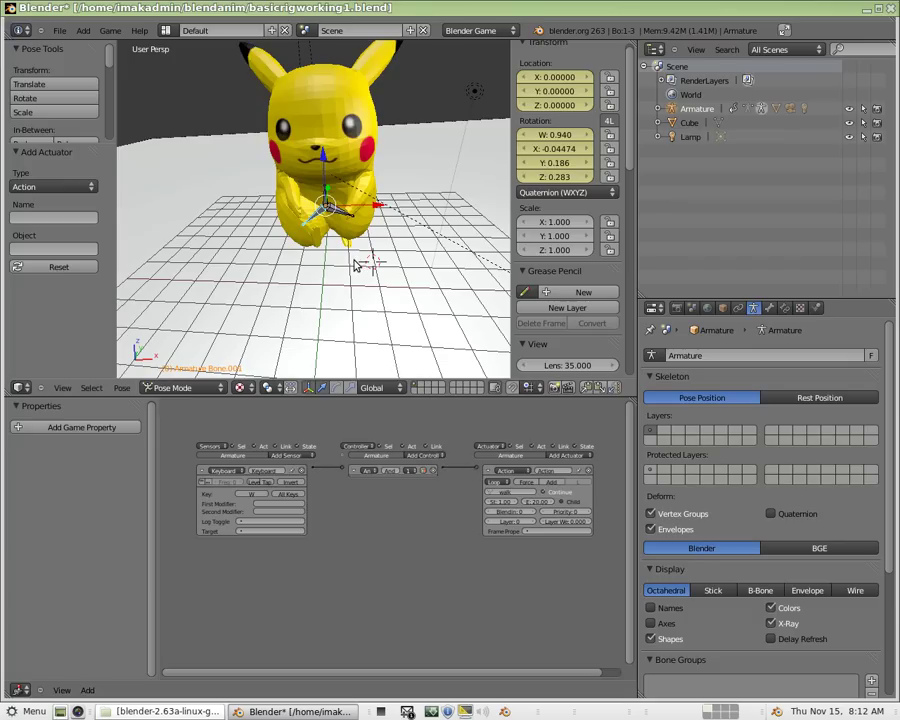
- Switch the armature to Object Mode and test the walk animation in the game engine from the camera view
{"action": "key", "text": "KP_0"}
{"action": "key", "text": "Home"}
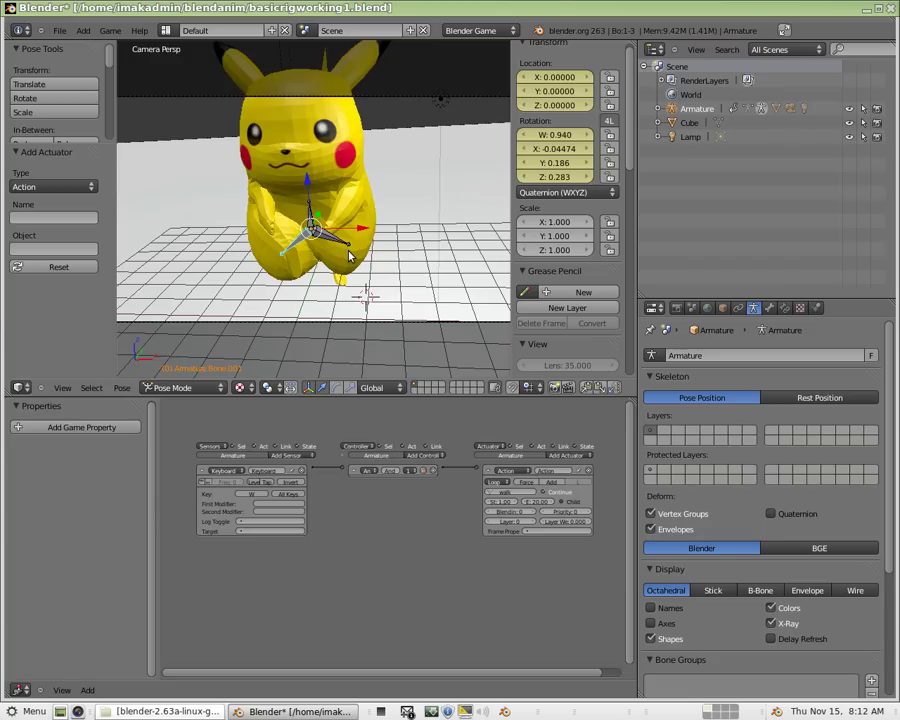
{"action": "left_click", "coordinate": [428, 230]}
{"action": "left_click", "coordinate": [199, 387]}
{"action": "left_click", "coordinate": [193, 375]}
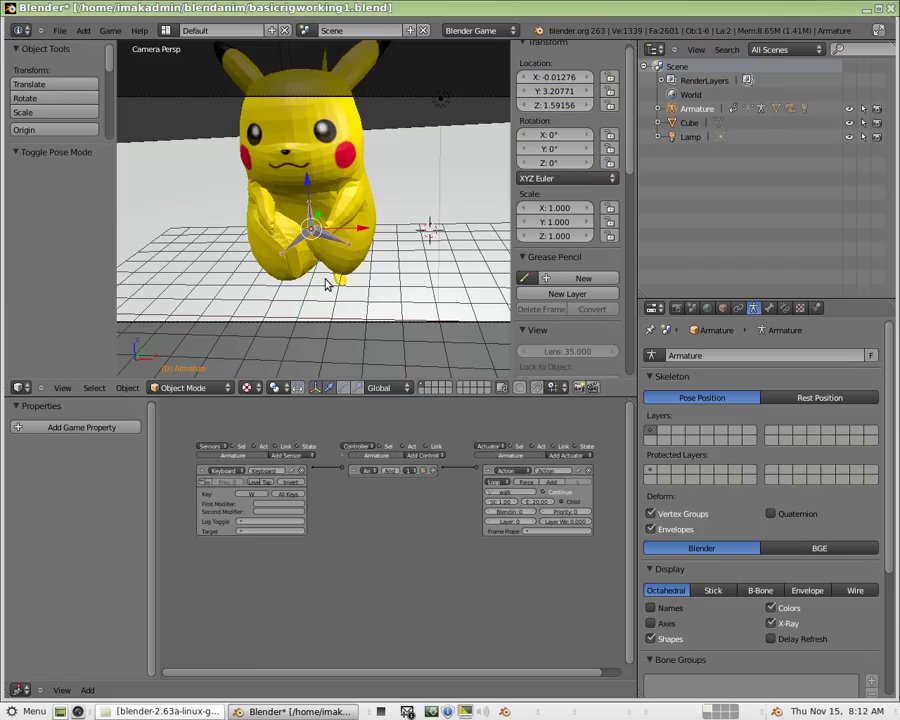
{"action": "key", "text": "p"}
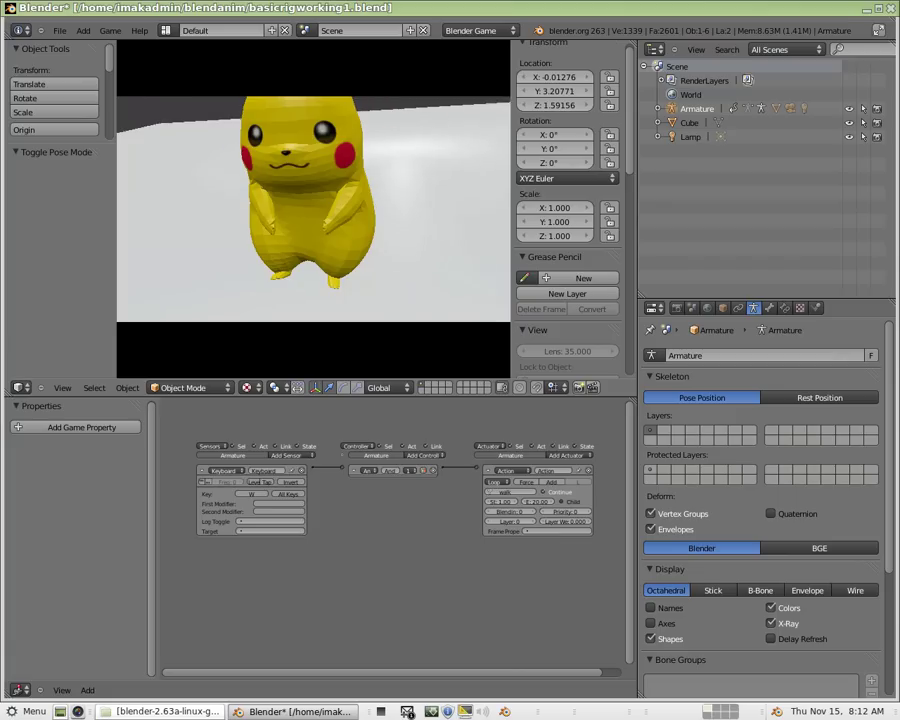
{"action": "key", "text": "Escape"}
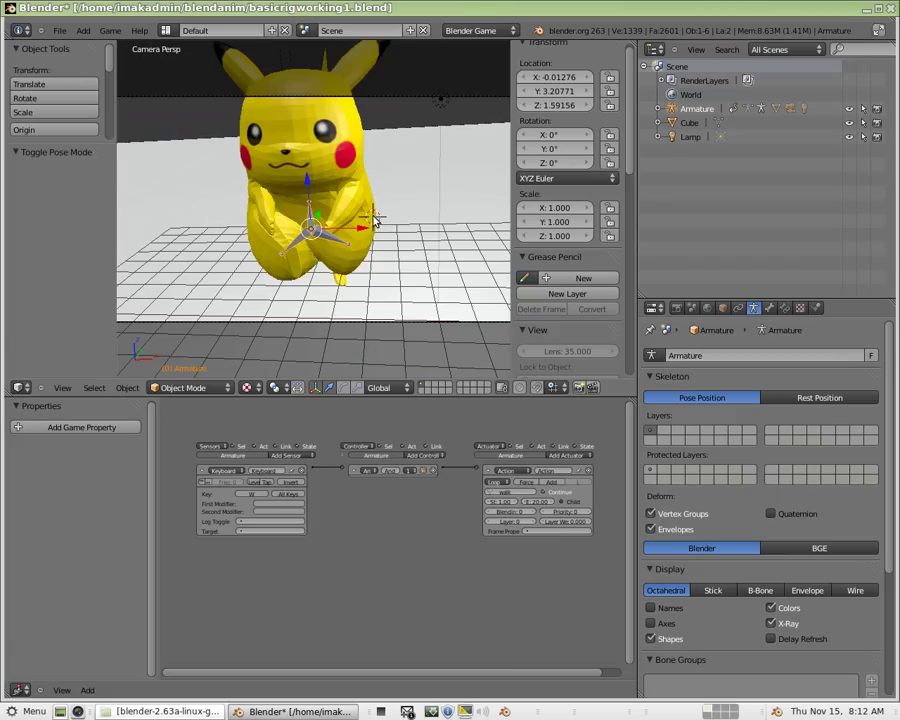